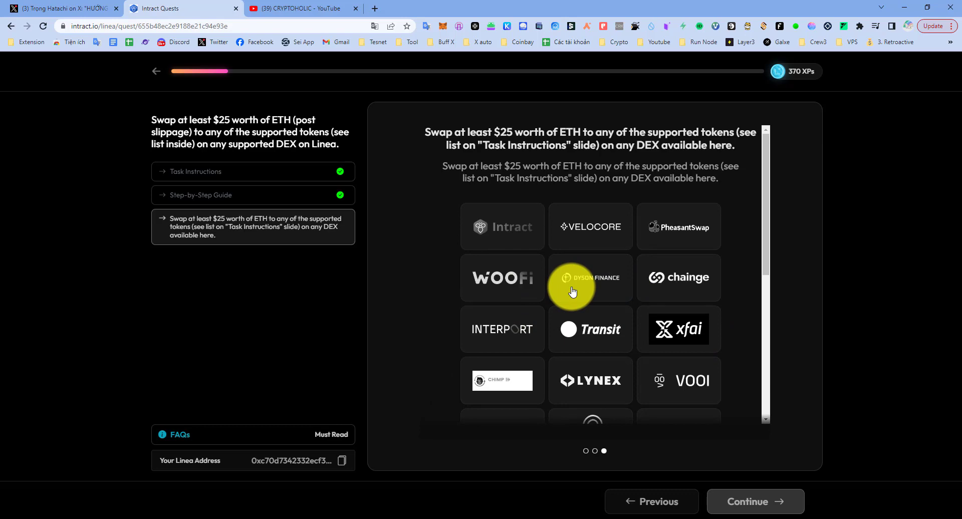
Step: Select Sync Swap from the supported DEXs for the $25 ETH swap task and open its swap page
scroll(576, 292, down, 10)
scroll(582, 292, up, 3)
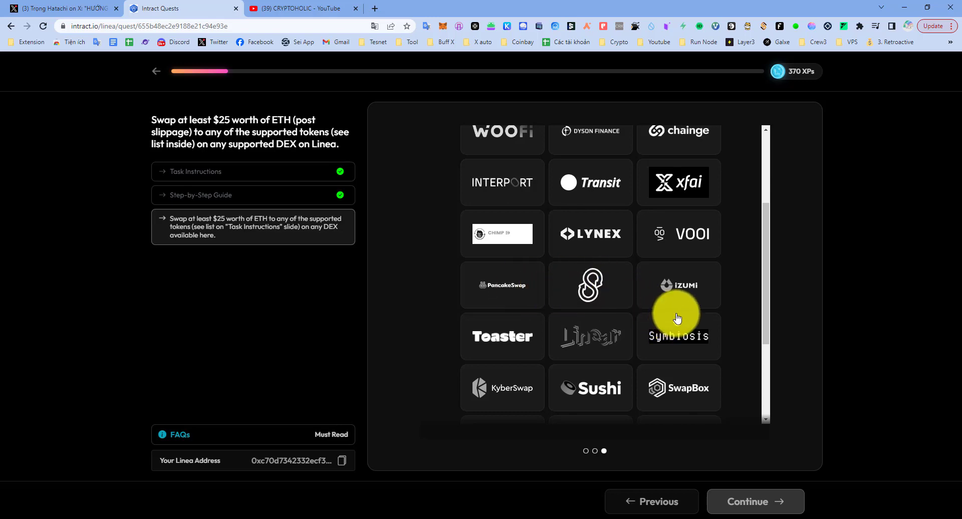
scroll(677, 318, down, 3)
scroll(677, 318, up, 3)
scroll(677, 318, down, 3)
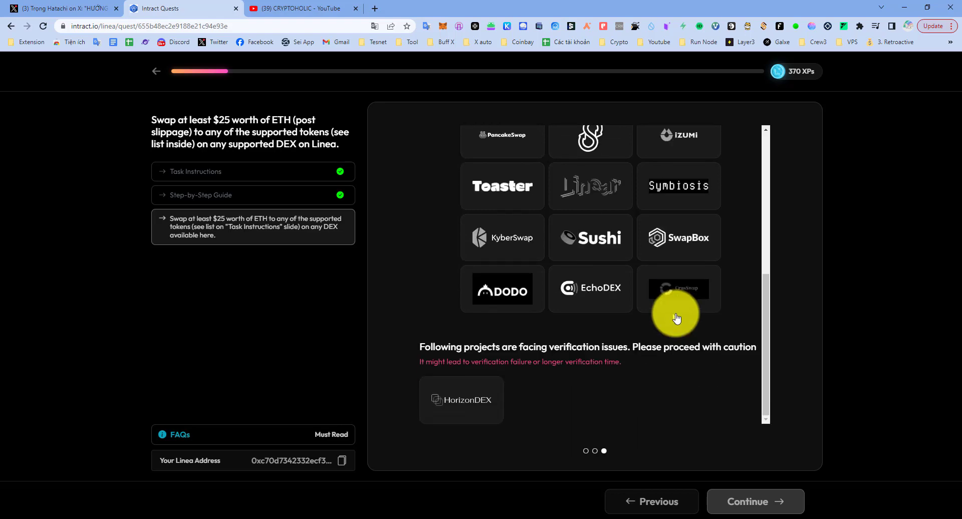
scroll(677, 317, up, 3)
scroll(677, 318, up, 3)
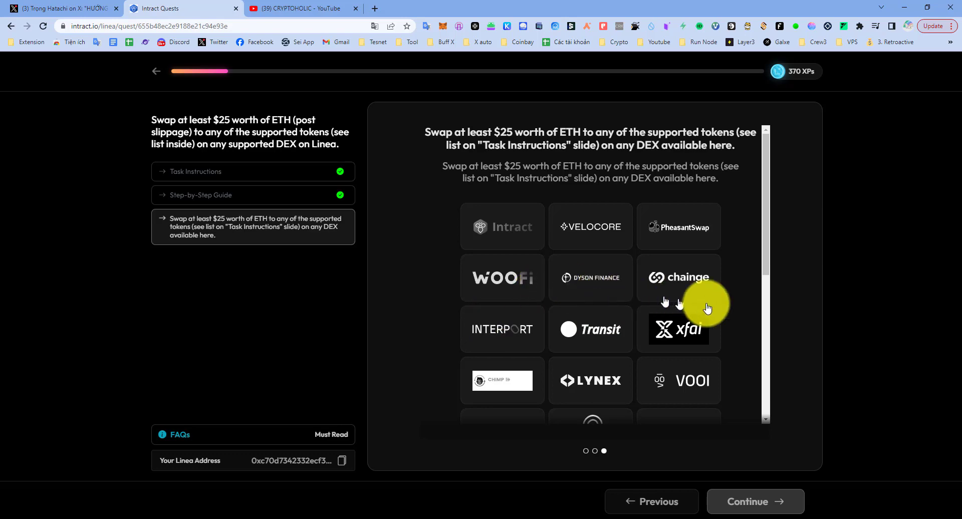
scroll(611, 323, down, 3)
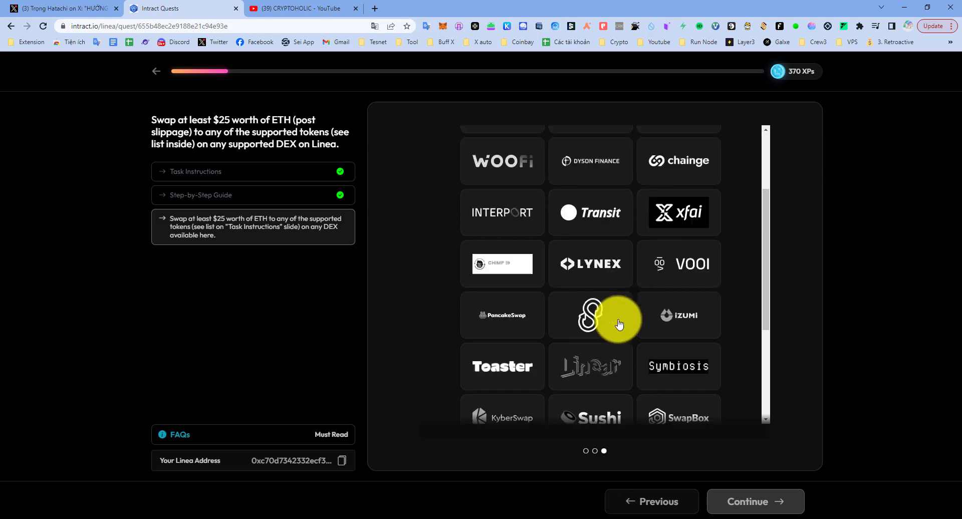
click(598, 293)
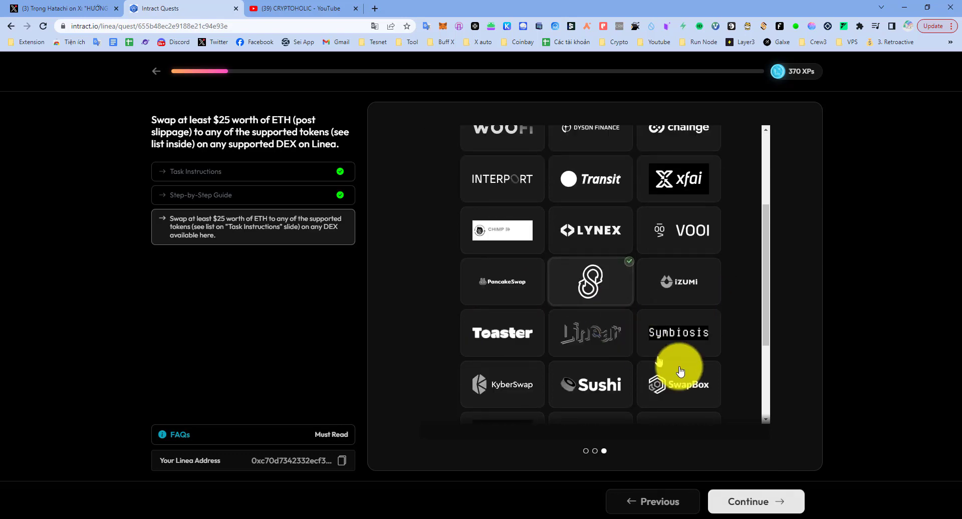
click(753, 503)
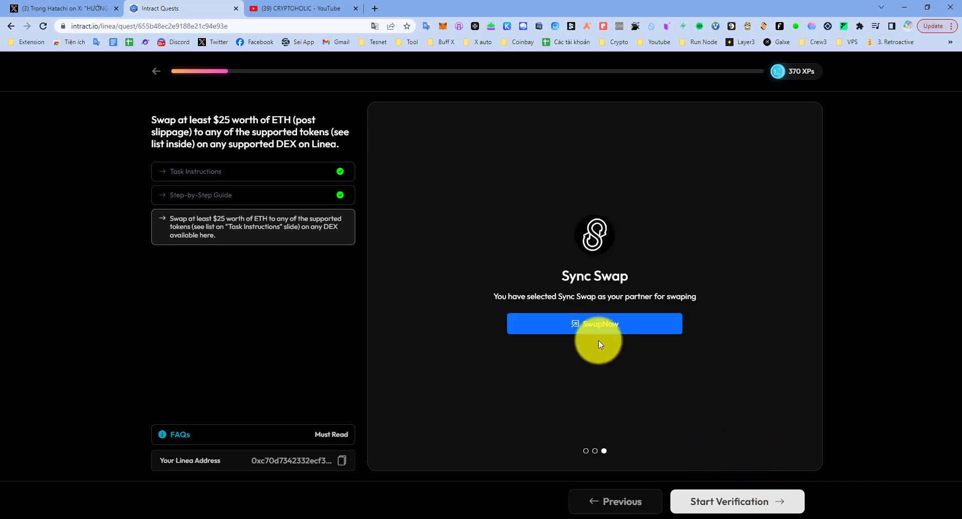
click(616, 326)
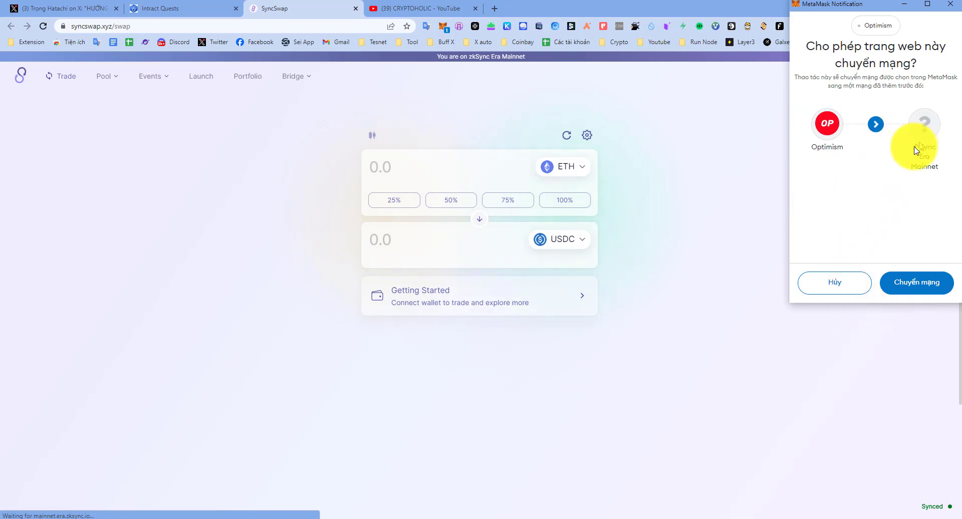
Step: Decline MetaMask's network change to zkSync Era and set SyncSwap's network to Linea
click(834, 282)
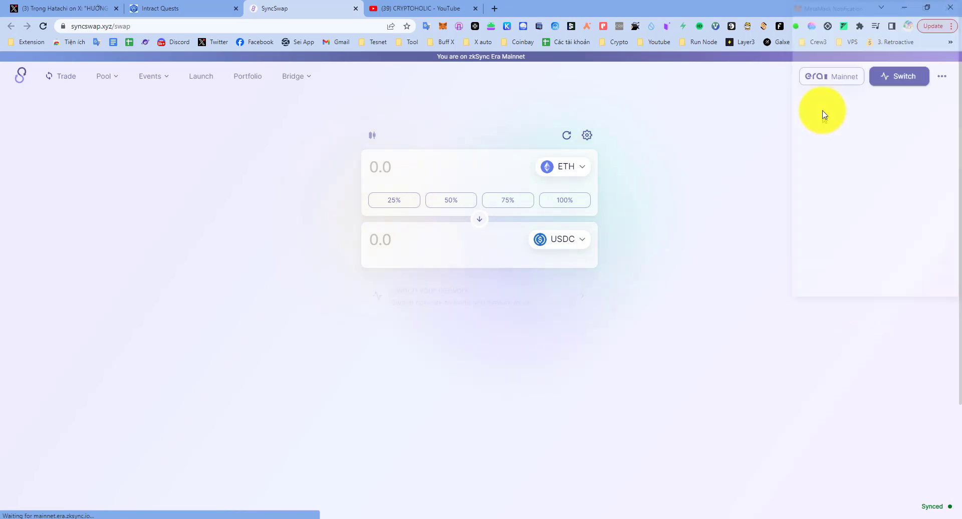
click(834, 77)
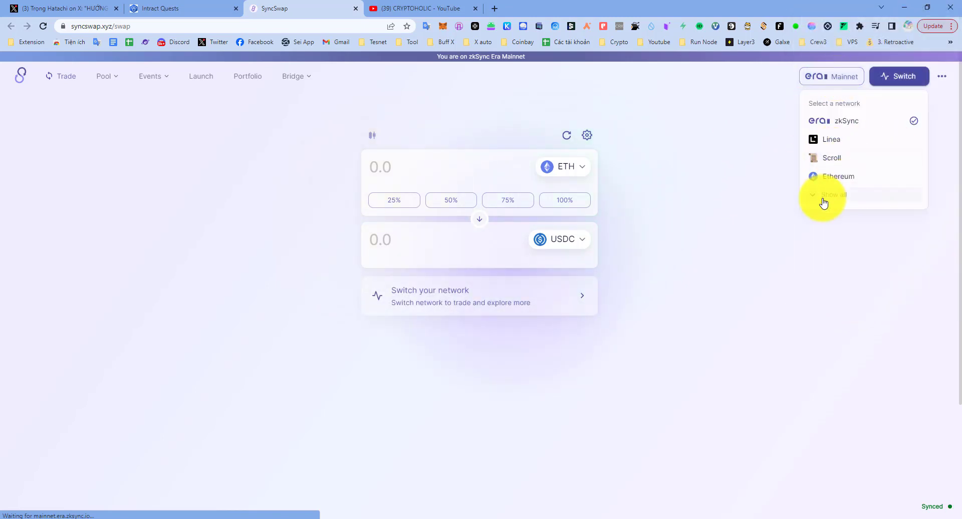
click(840, 142)
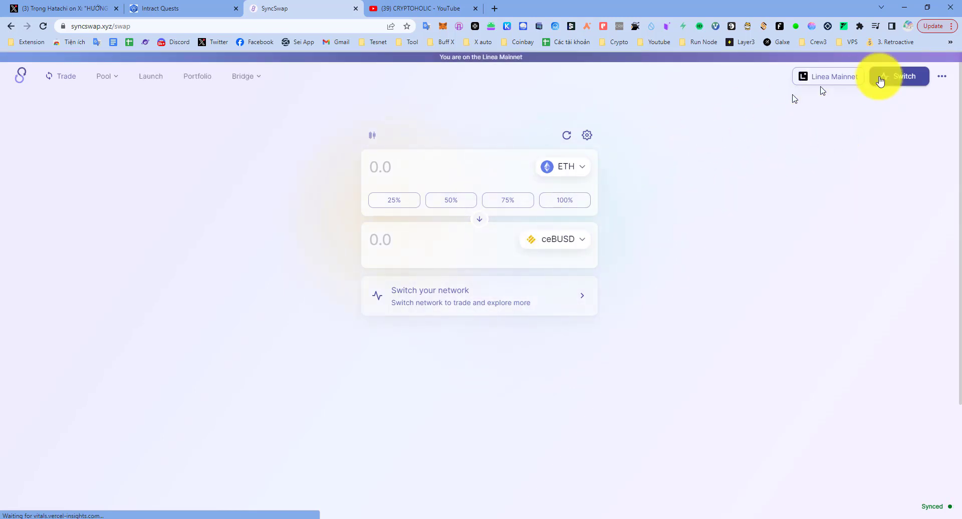
scroll(807, 193, down, 3)
scroll(807, 196, up, 3)
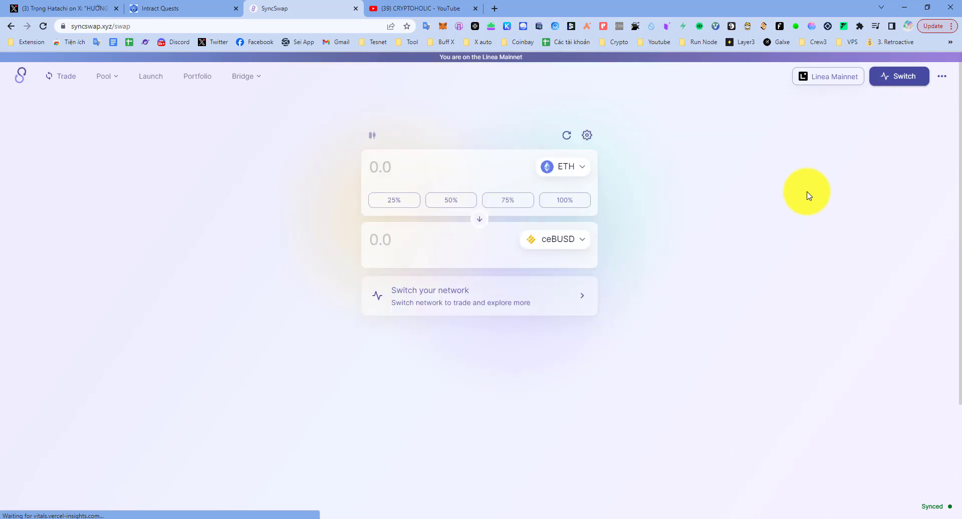
click(940, 77)
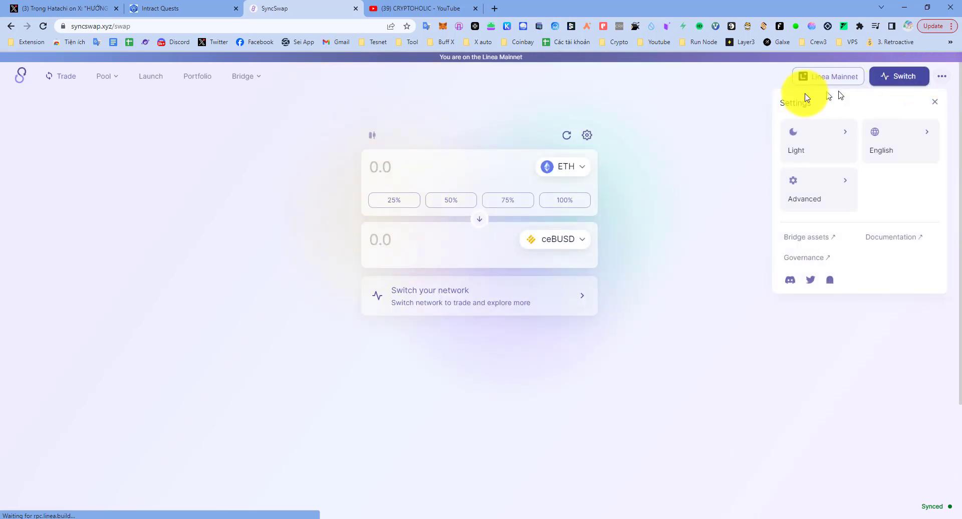
click(715, 114)
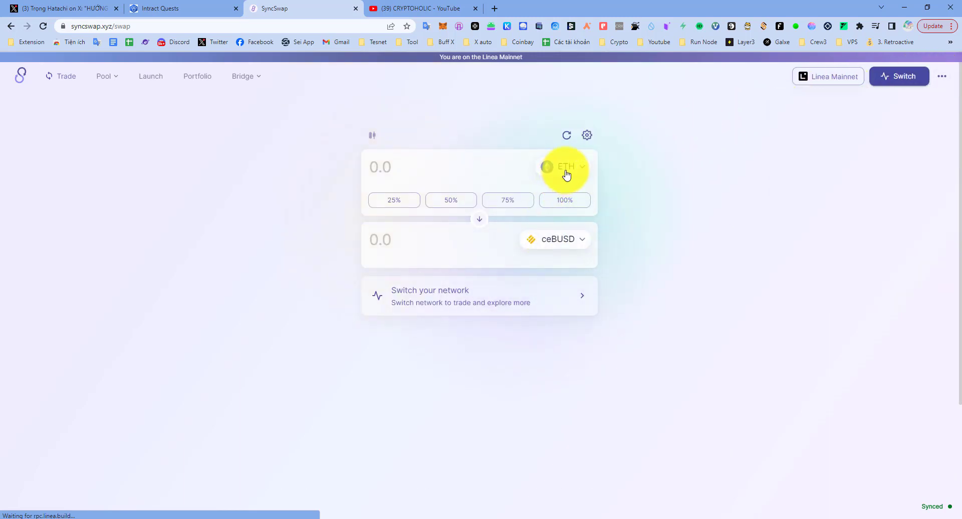
Step: Choose USDT as the token to buy and look over the sell token and fee token choices
click(555, 239)
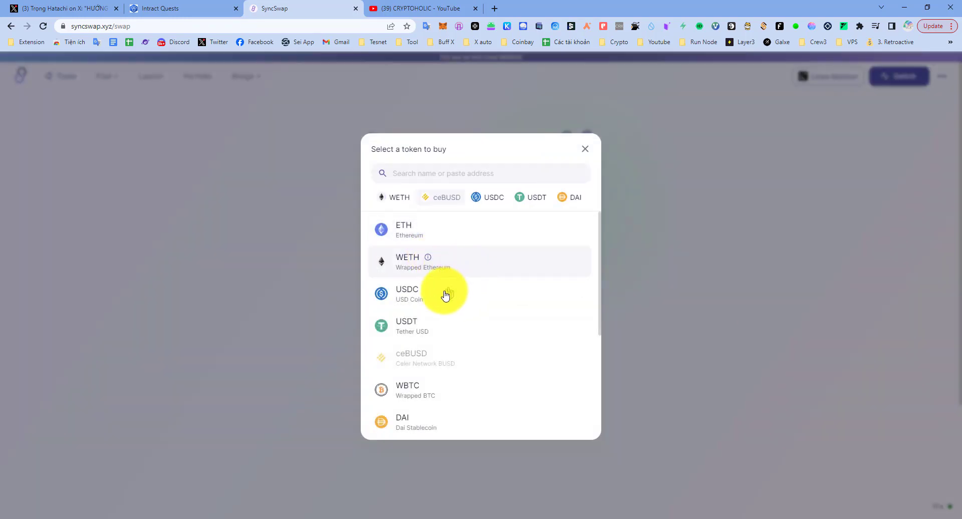
click(440, 320)
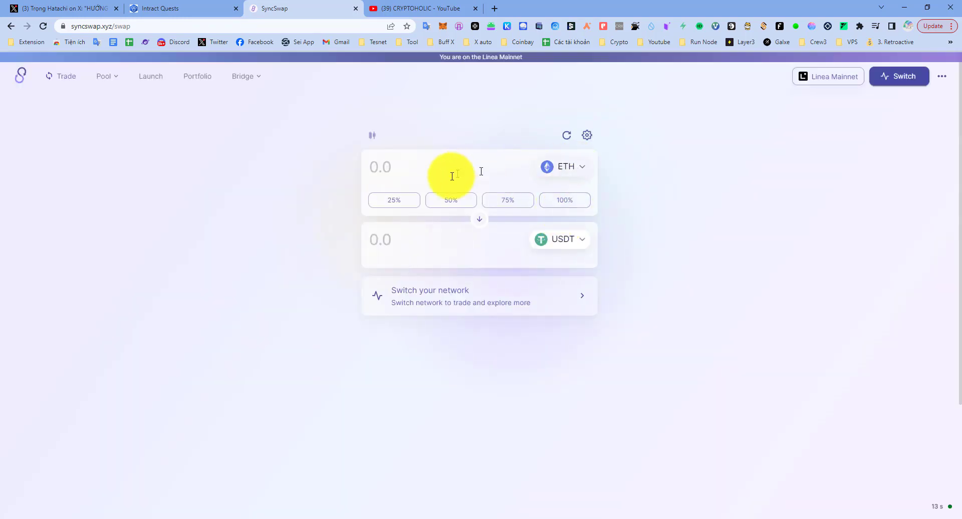
click(581, 166)
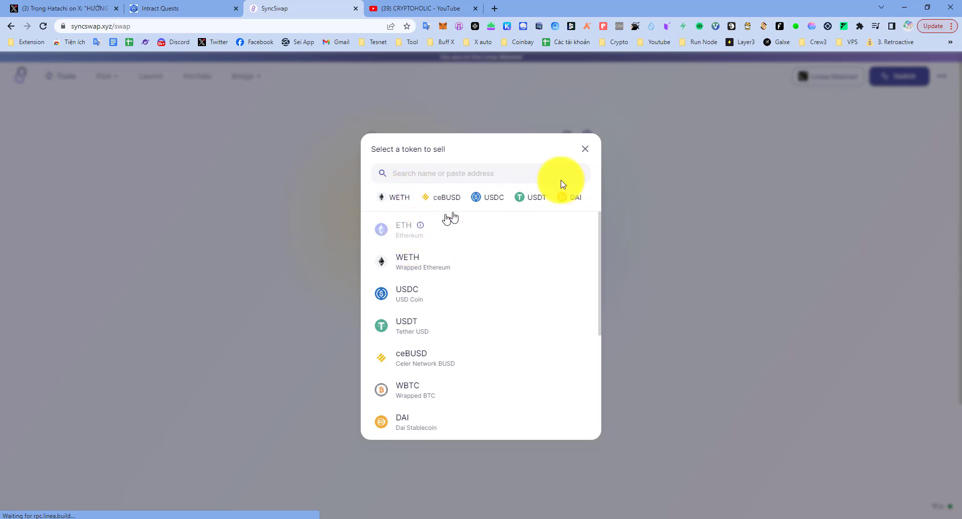
click(587, 156)
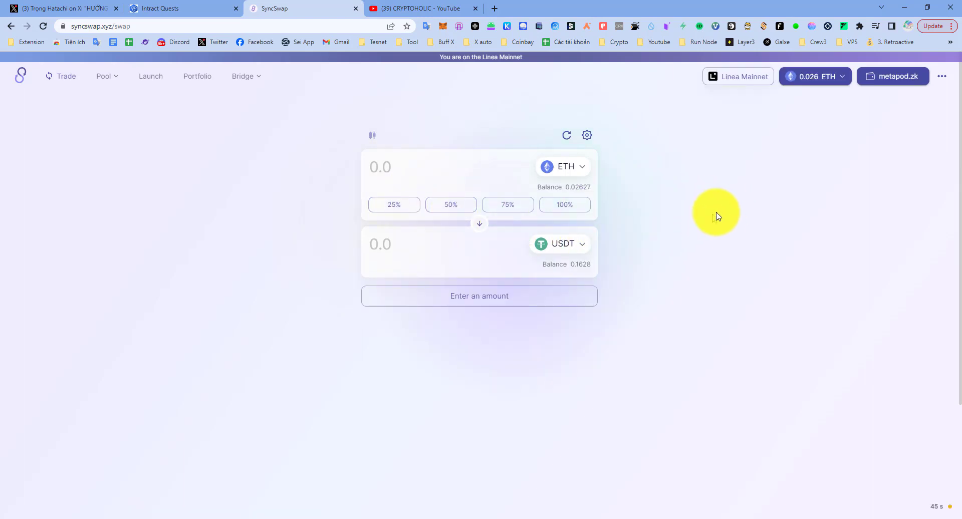
click(833, 77)
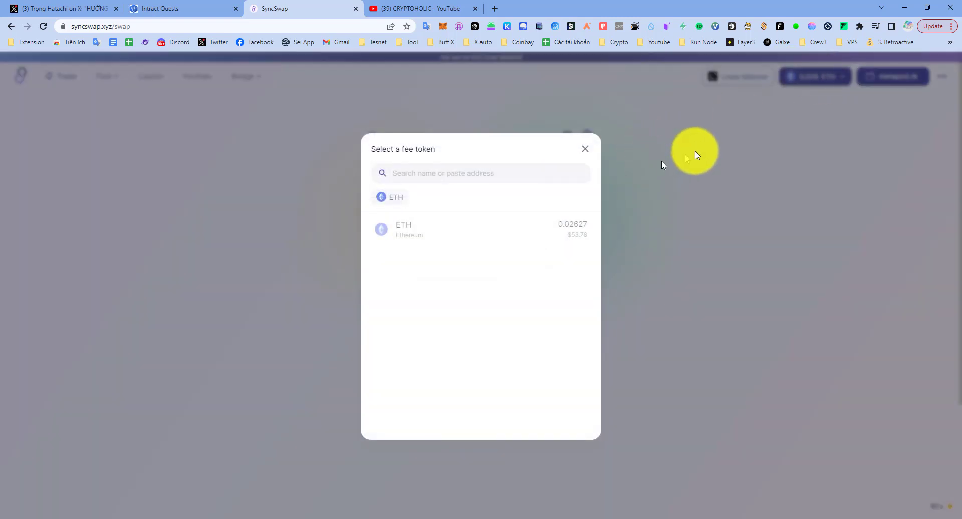
click(686, 153)
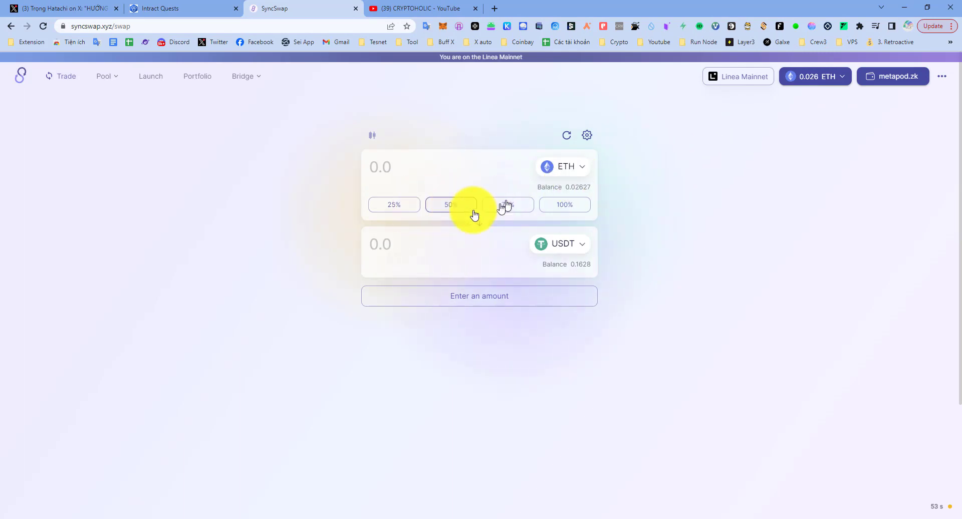
Step: Choose USDC as the token to buy and set the amount to sell to 50% of the ETH balance
click(568, 247)
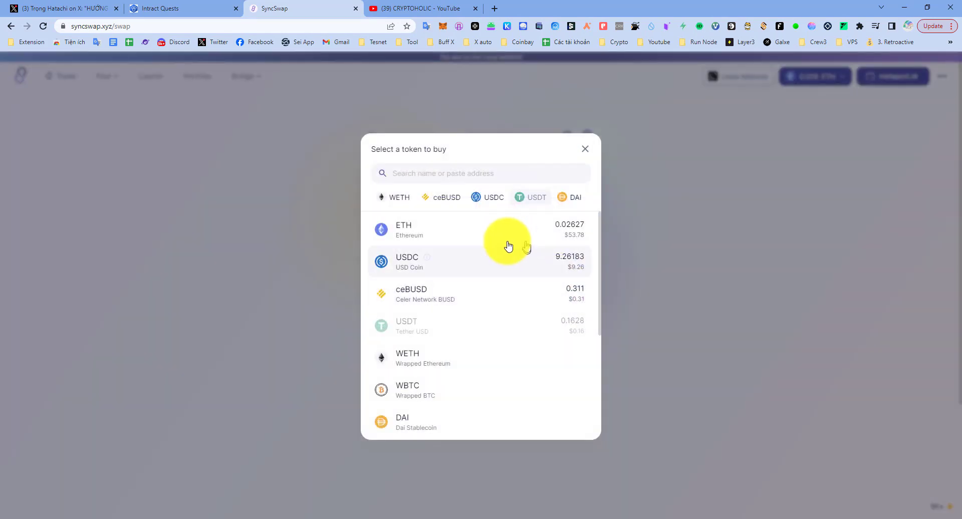
click(540, 267)
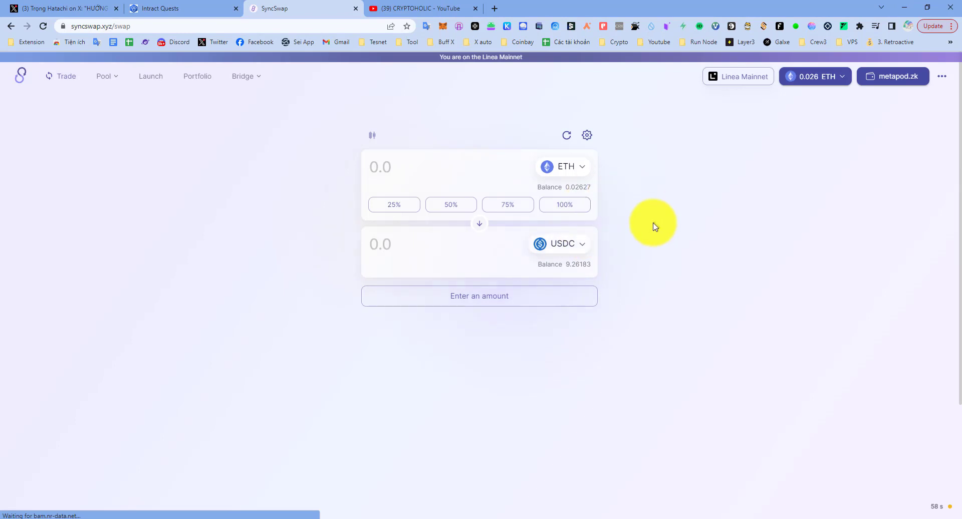
click(452, 206)
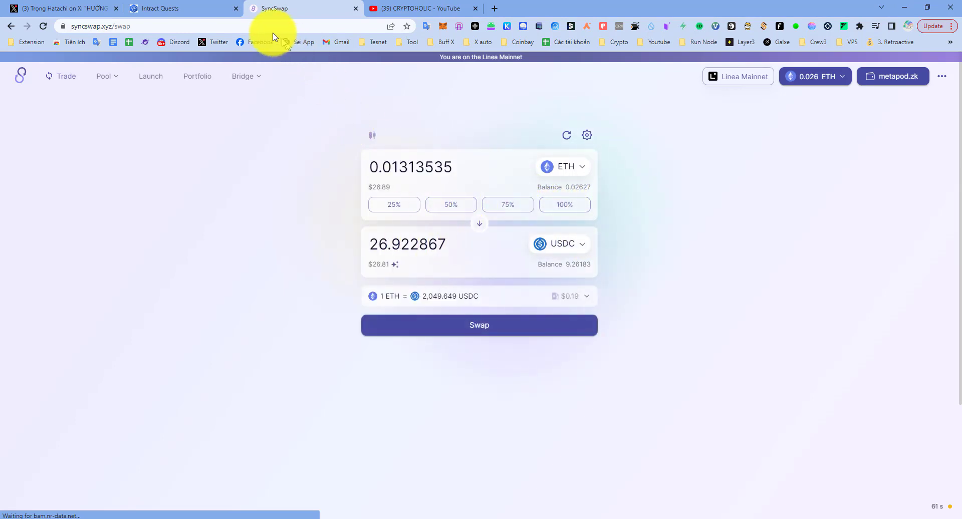
Step: Check the core task requirement in the Linea Wave 3 guide post on X and return to SyncSwap
click(76, 7)
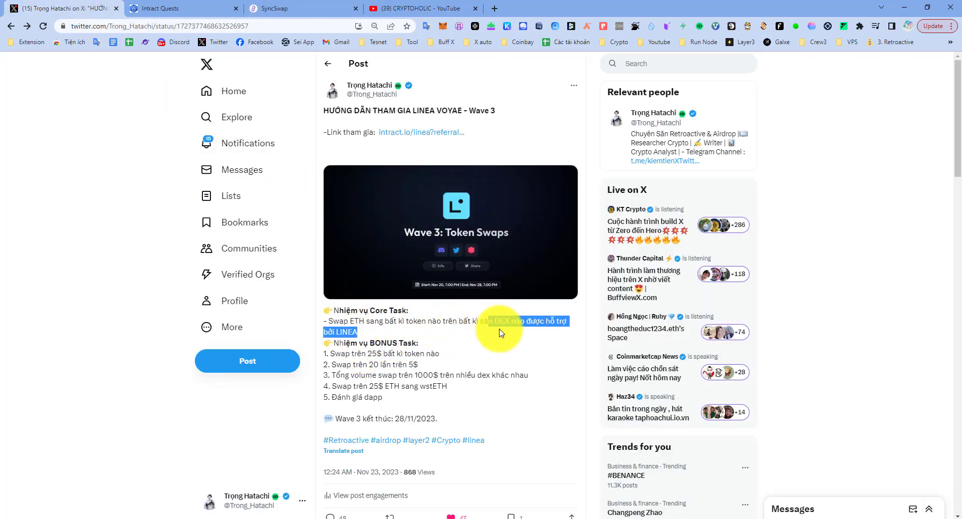
drag(499, 333, 498, 329)
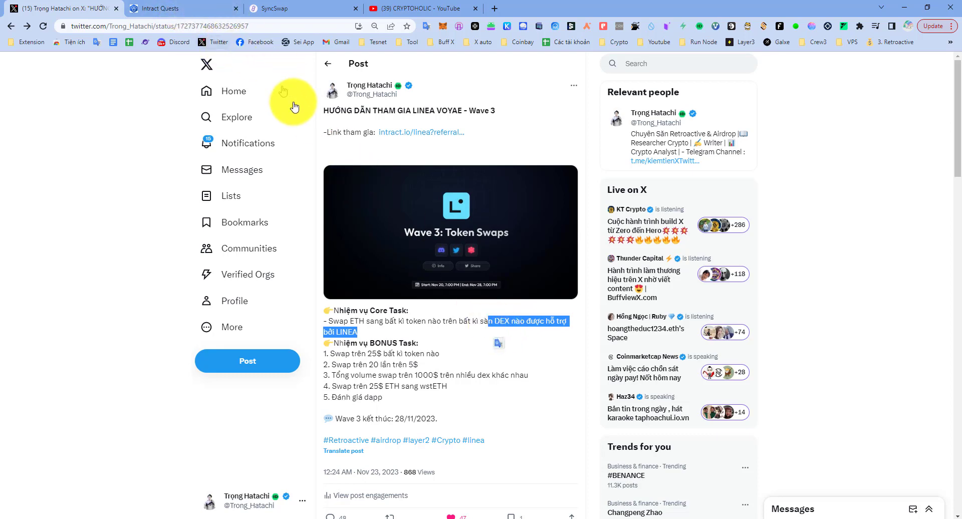
click(304, 5)
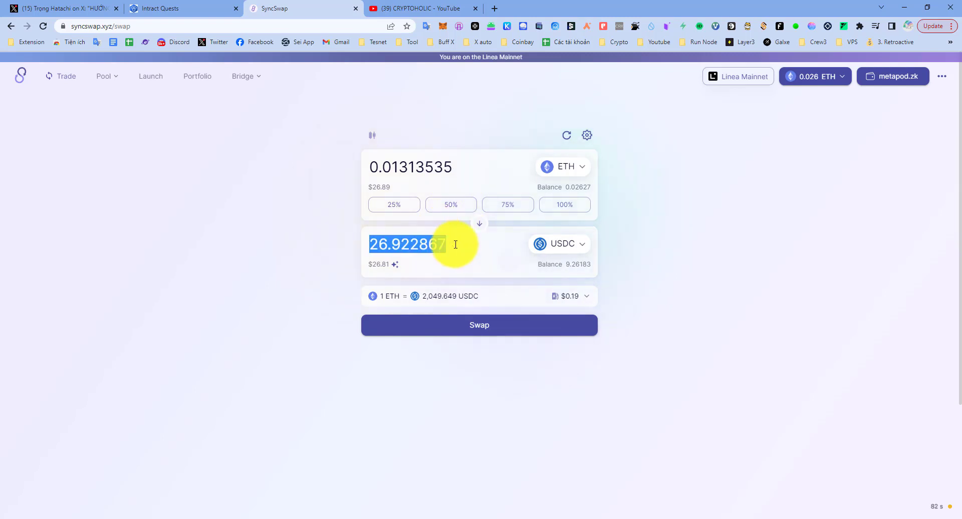
Step: Set the amount to sell to 0.0142 ETH and review the swap's slippage and gas price settings
drag(453, 167, 407, 172)
text(4)
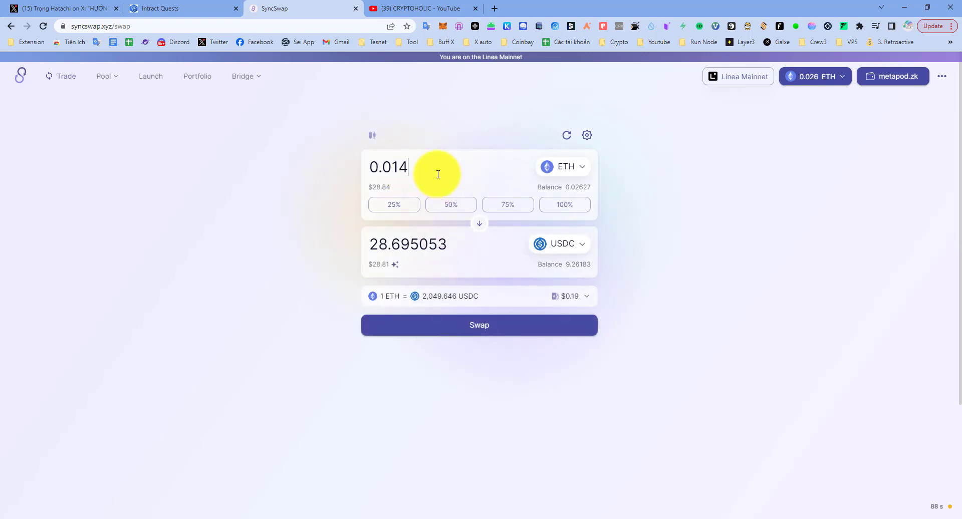
text(2)
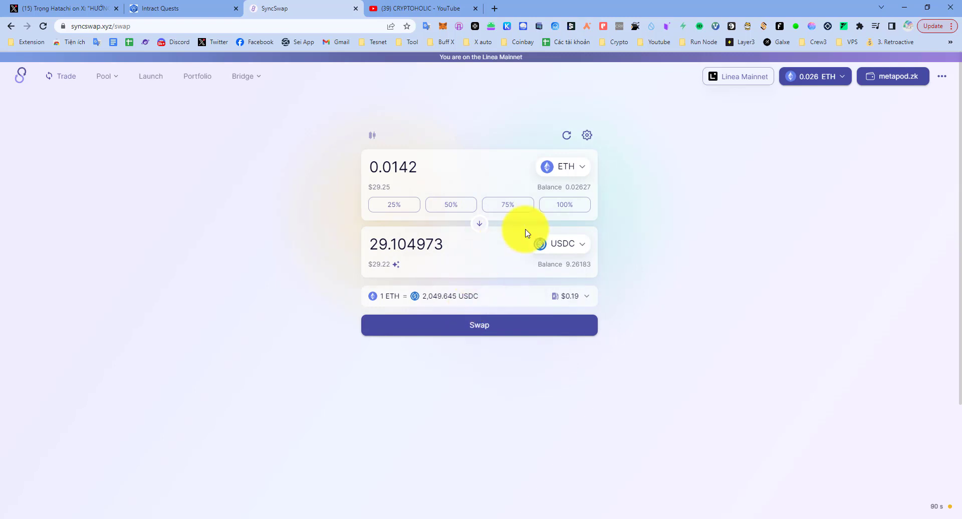
click(586, 136)
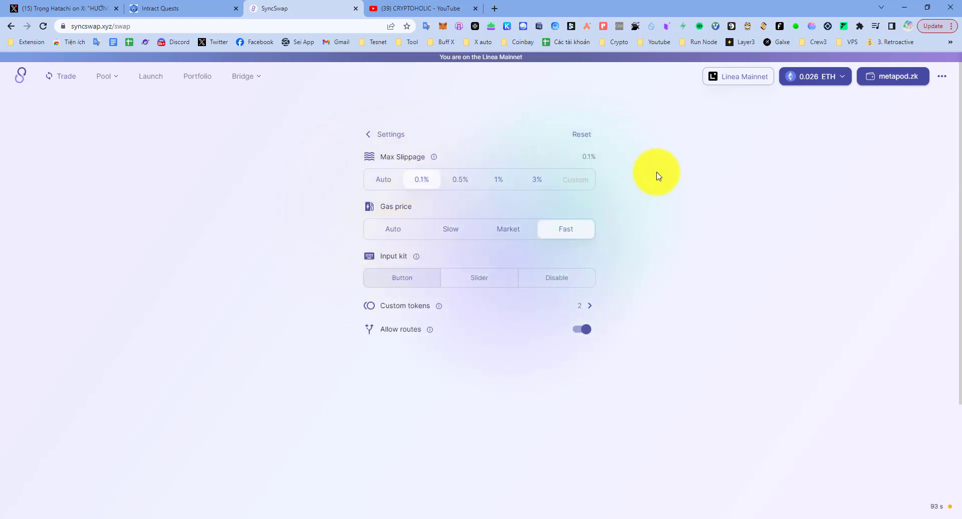
click(370, 135)
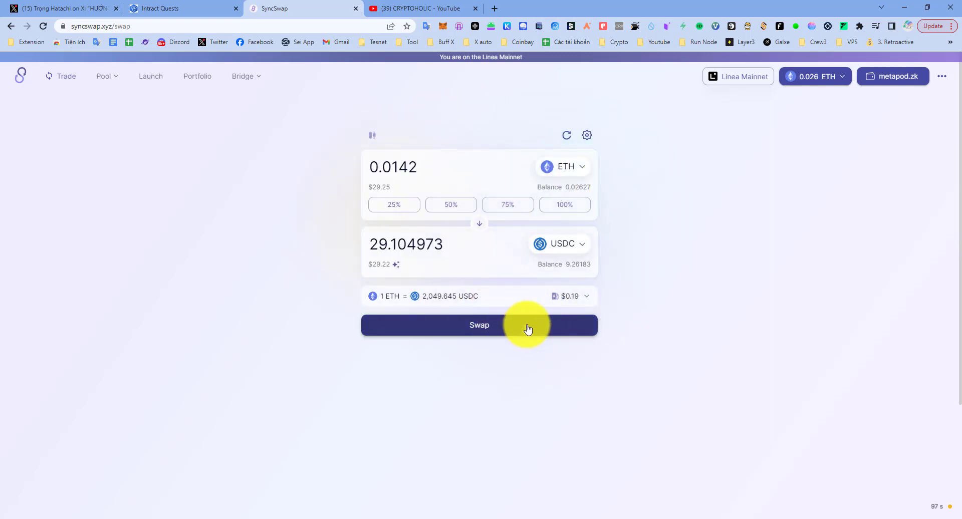
Step: Try to swap 0.0142 ETH for USDC on Linea, repeating the attempt with the same settings
mouse_move(572, 301)
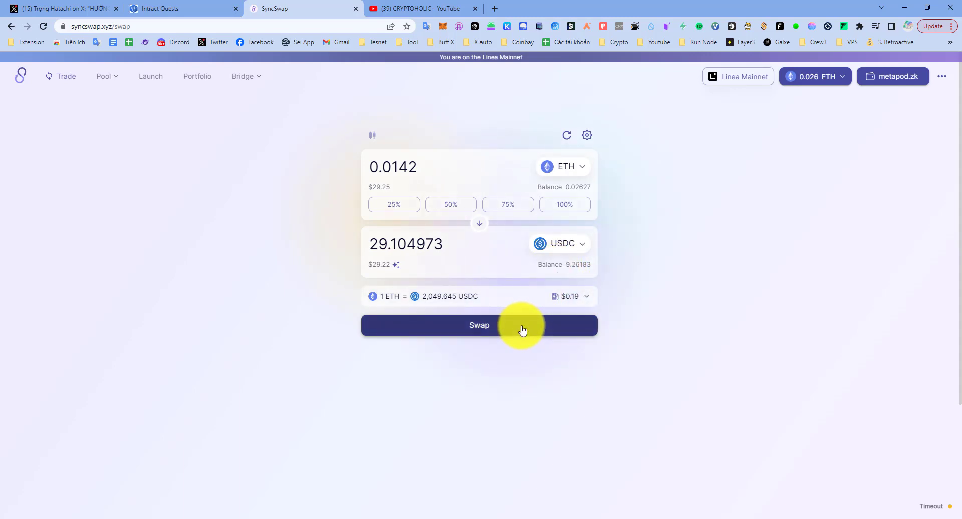
click(522, 329)
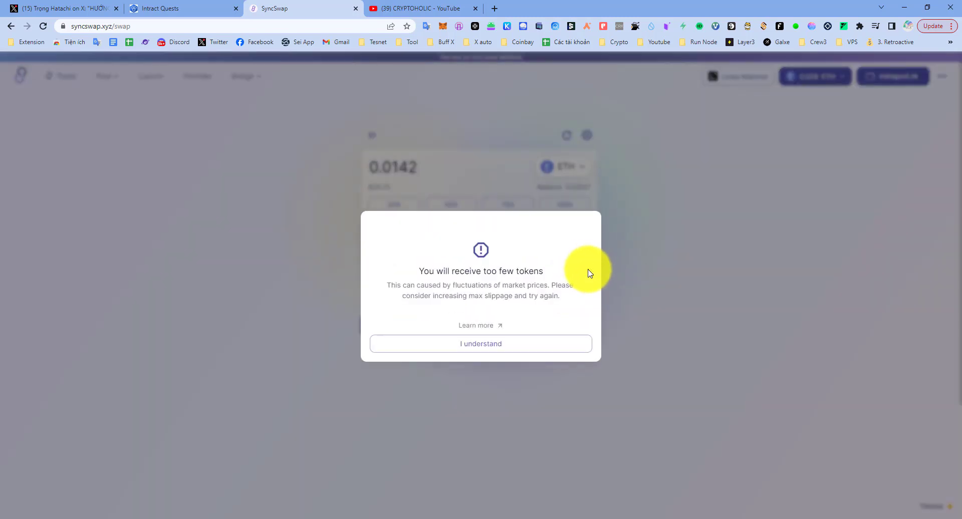
click(535, 341)
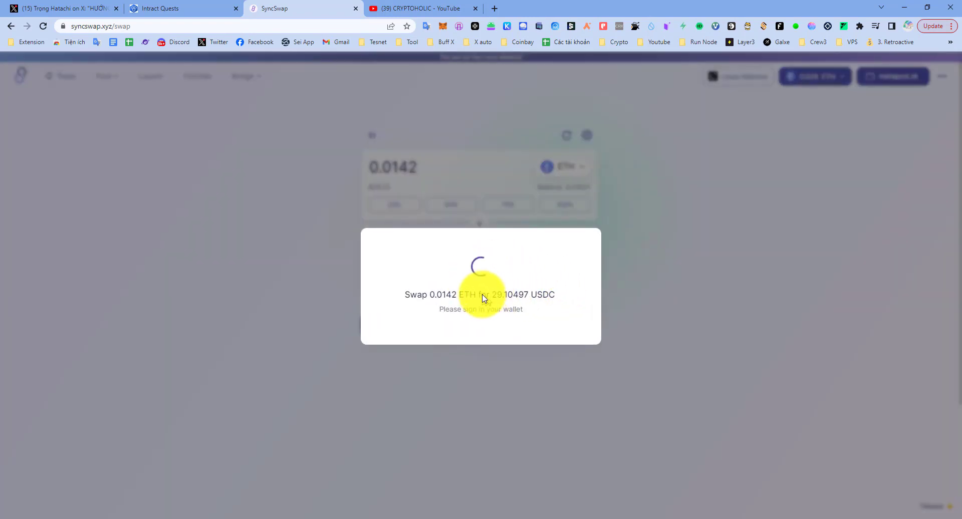
click(492, 347)
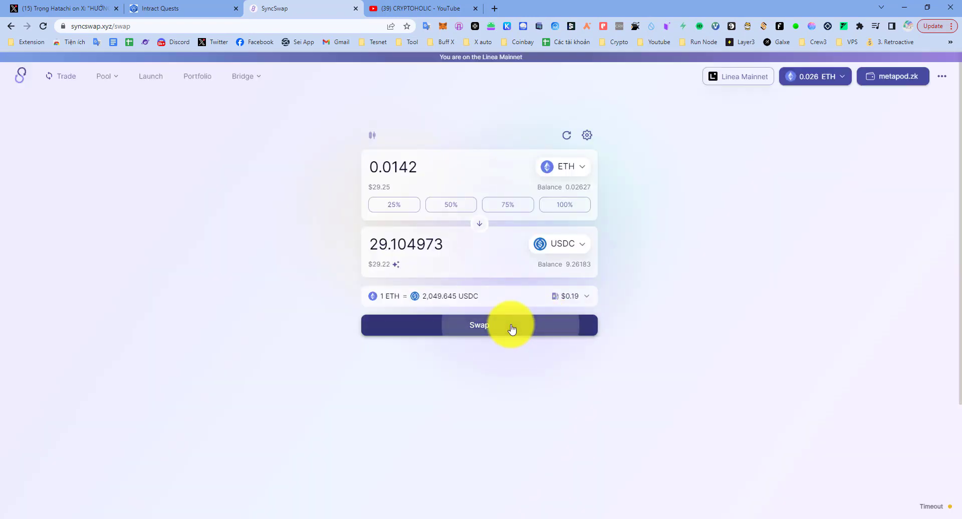
click(511, 329)
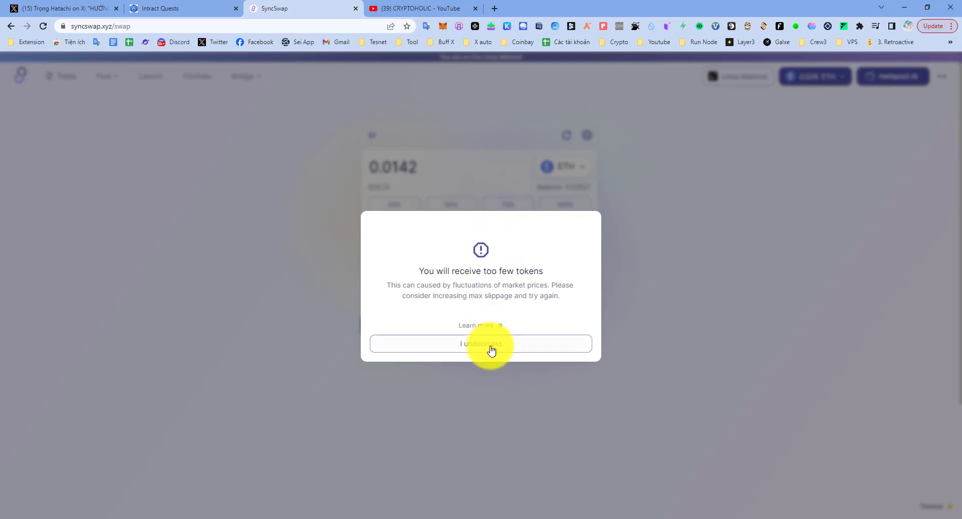
click(489, 350)
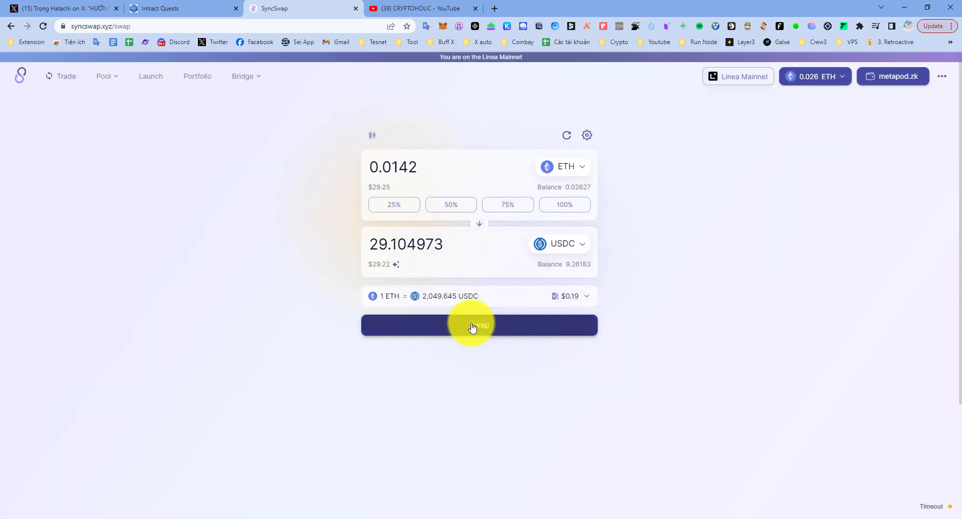
Step: Retry the 0.0142 ETH to USDC swap several more times, acknowledging the slippage warning after each attempt
click(472, 328)
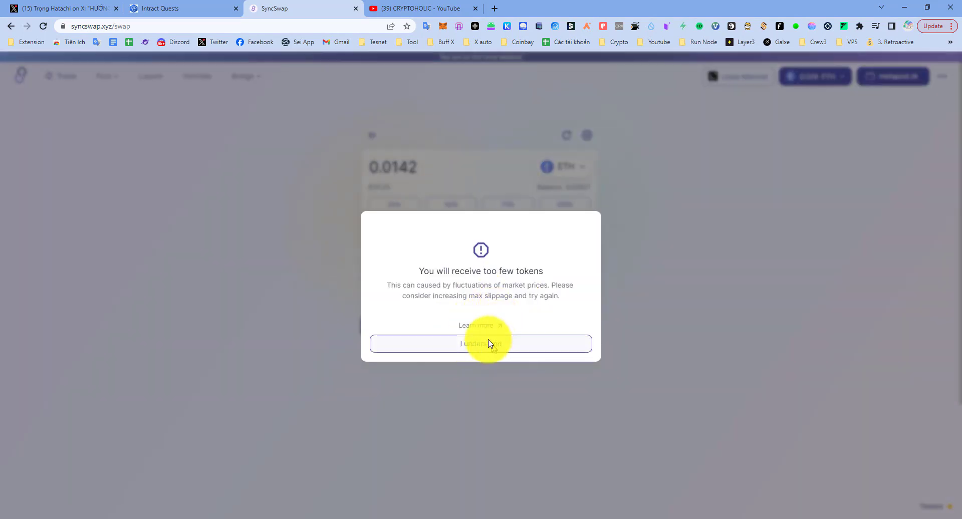
click(489, 344)
click(487, 326)
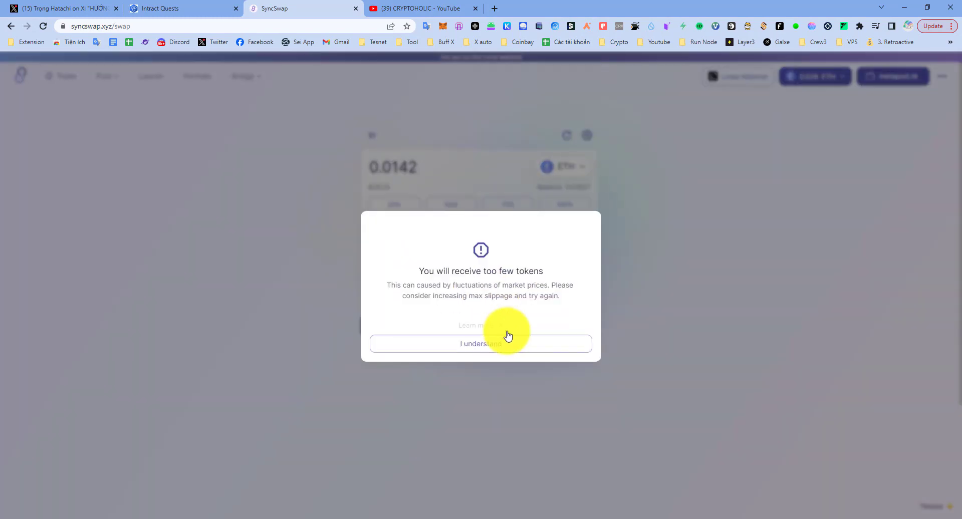
click(502, 345)
click(489, 327)
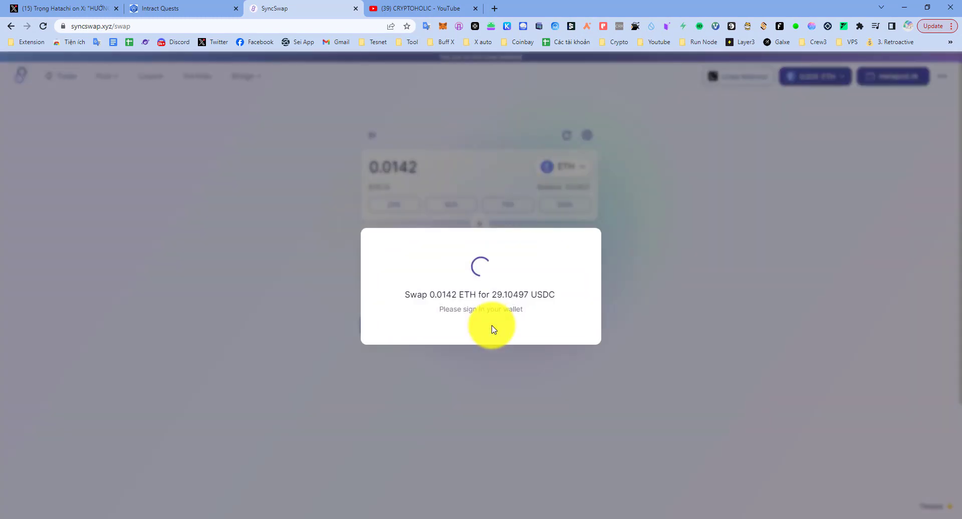
click(491, 344)
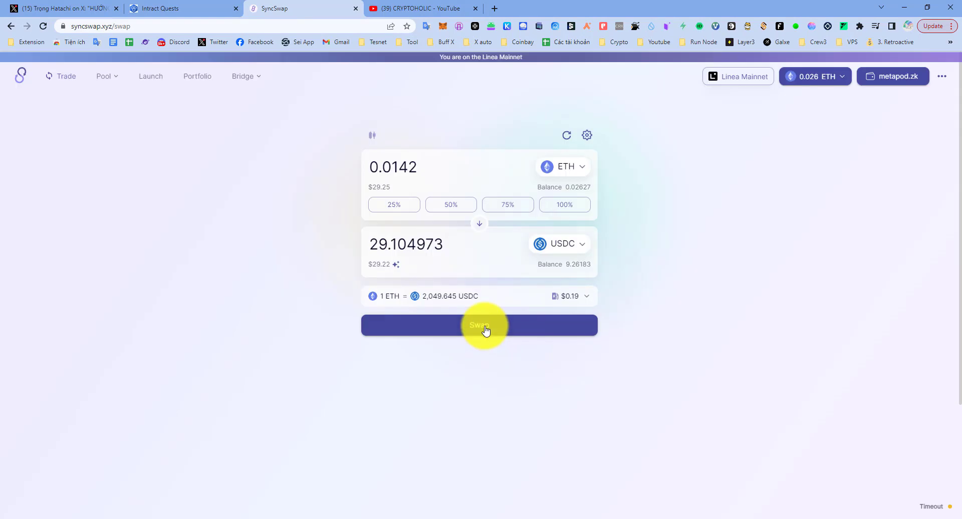
click(485, 328)
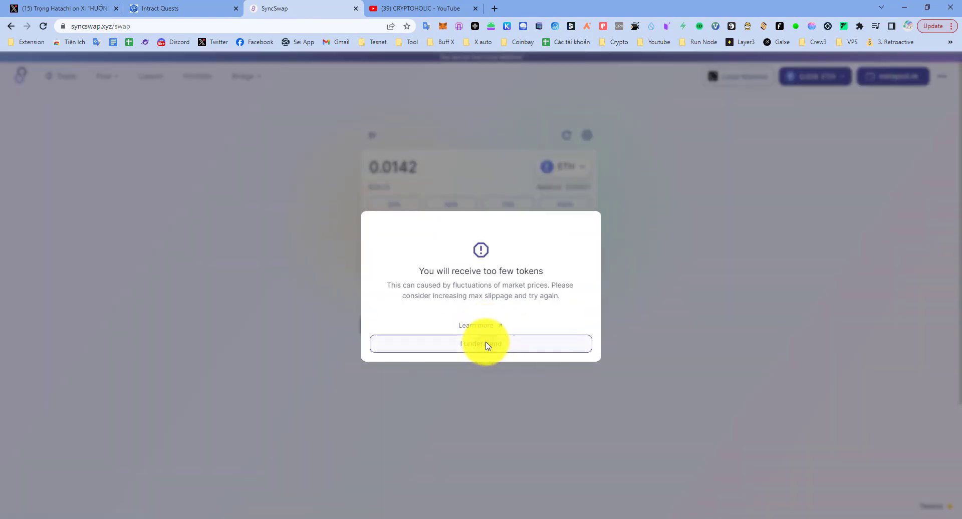
click(488, 345)
click(484, 330)
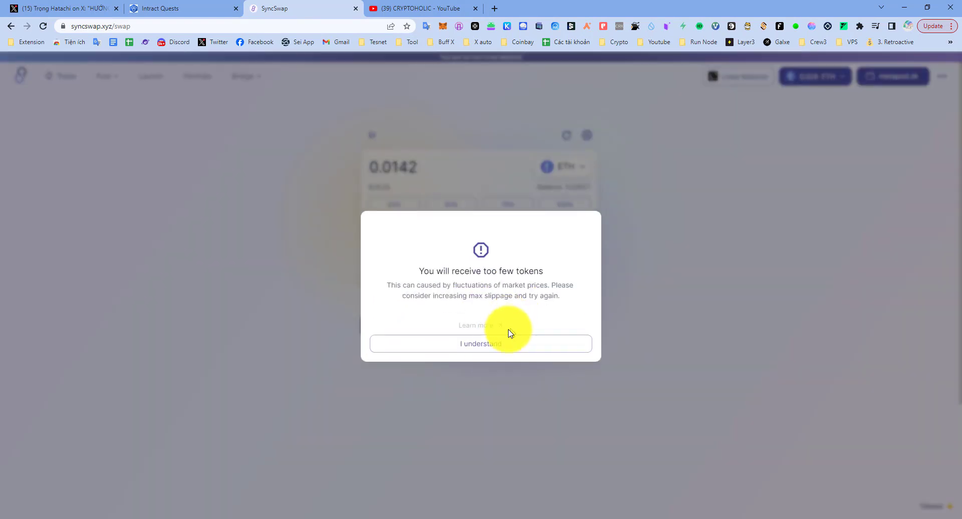
click(509, 343)
Step: Check the max slippage settings, submit the 0.0142 ETH to USDC swap, and approve the transaction in MetaMask
click(581, 140)
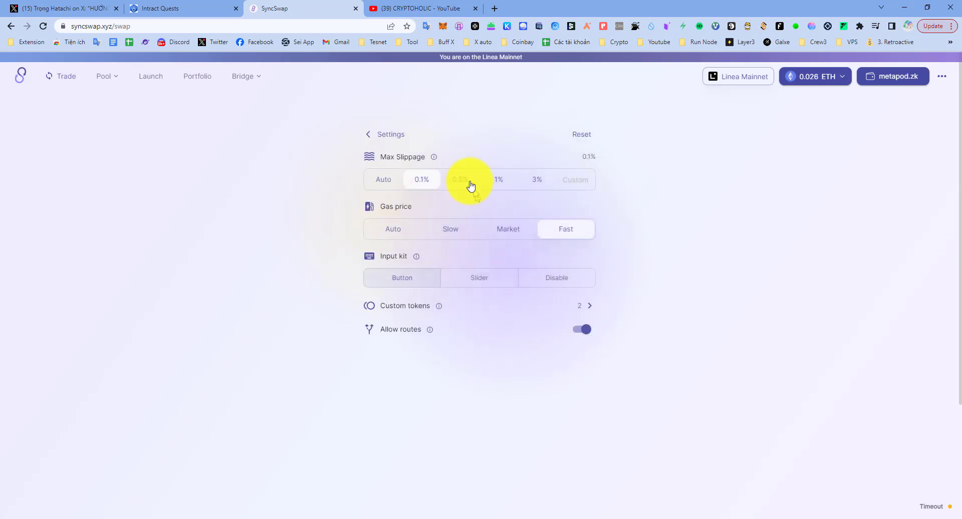
click(387, 137)
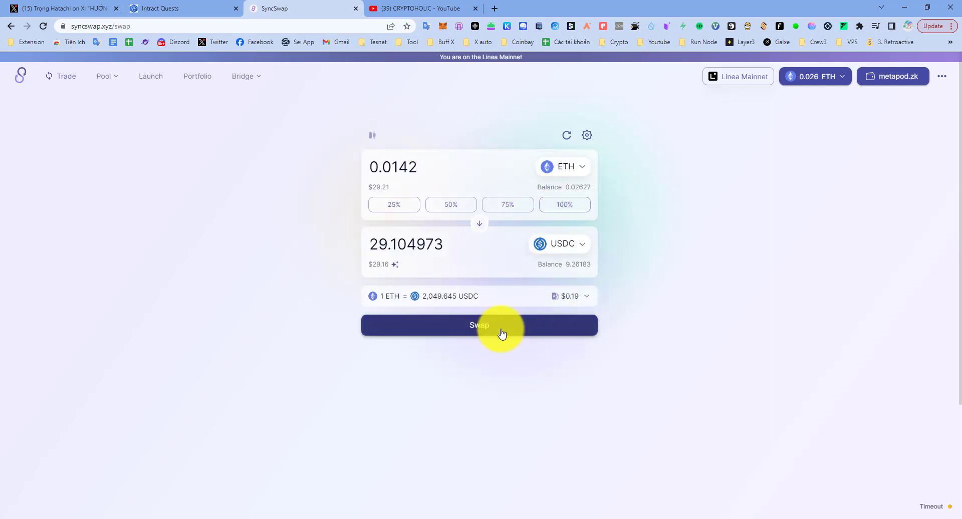
click(502, 334)
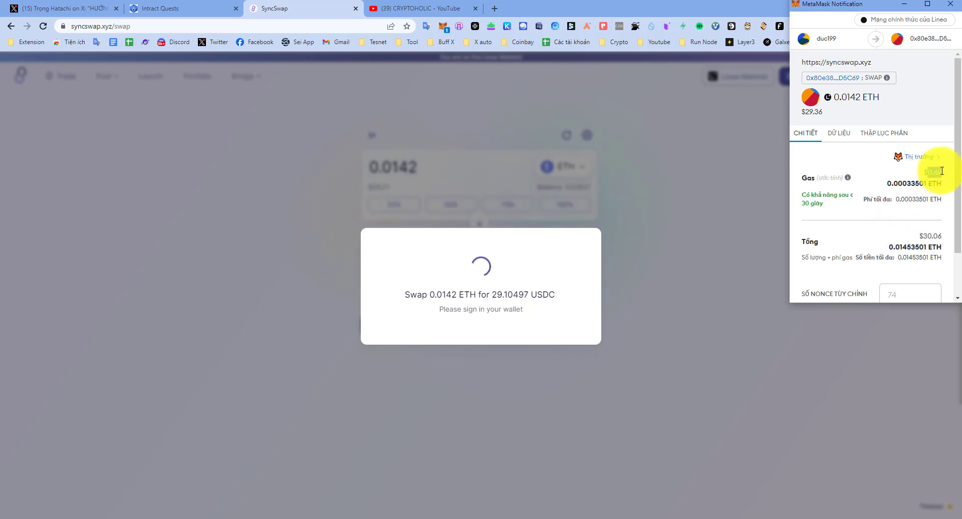
scroll(913, 241, down, 1)
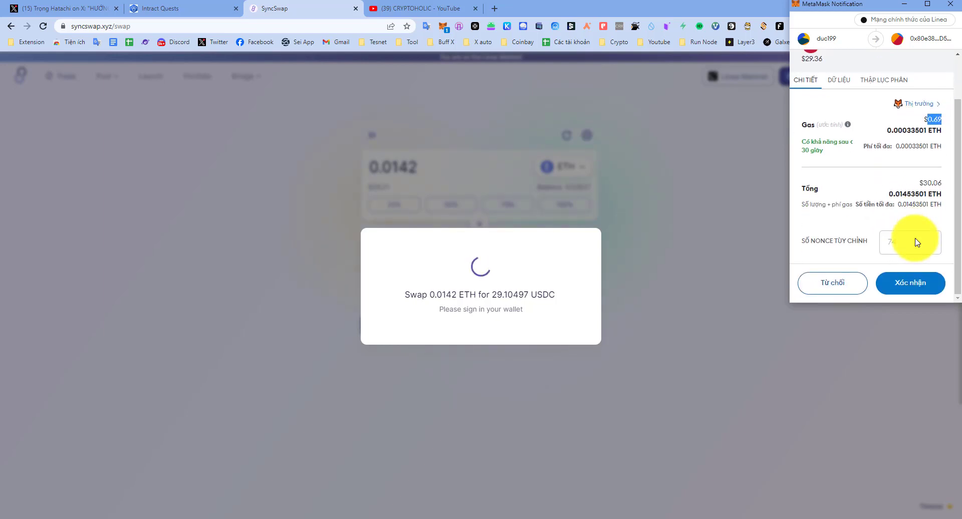
click(910, 285)
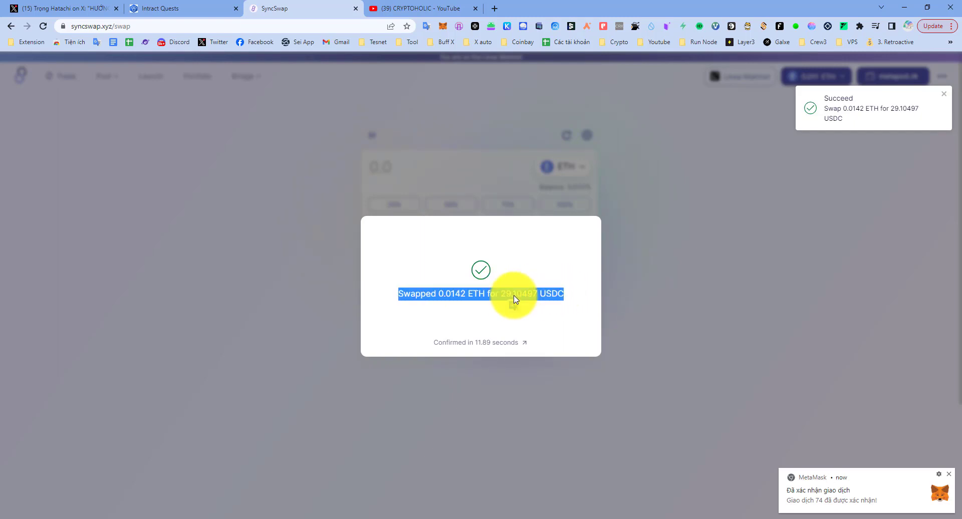
click(515, 300)
click(653, 278)
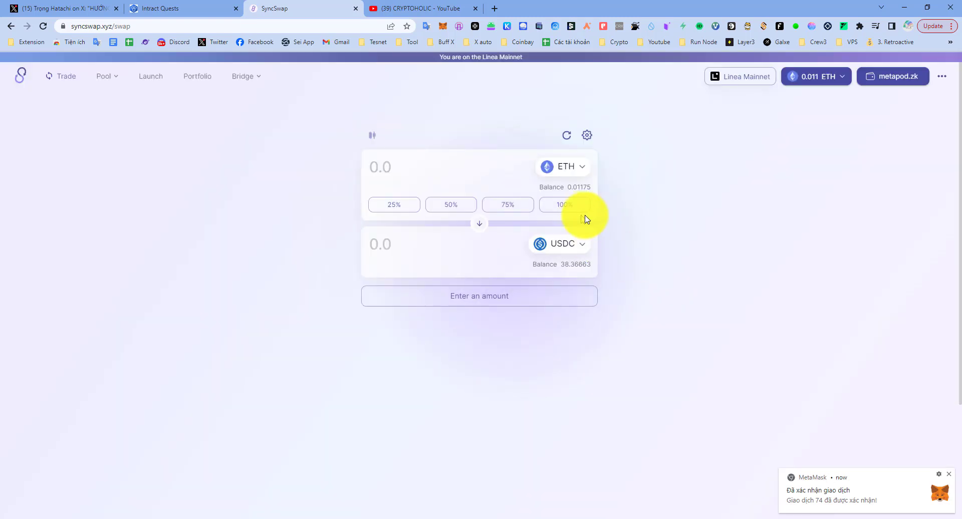
Step: Switch to Intract, start verification of the $25 ETH swap task with its requirements accepted, and go back to the wave page
click(198, 6)
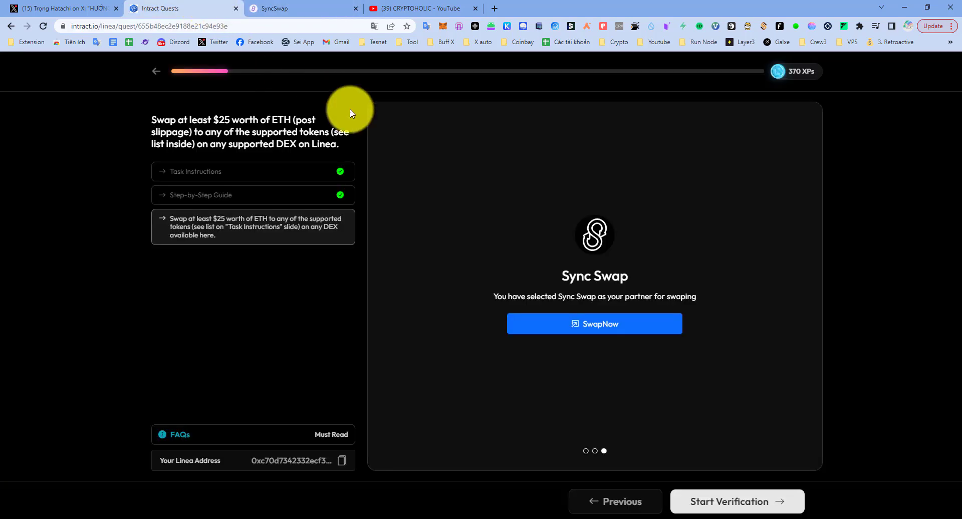
click(760, 501)
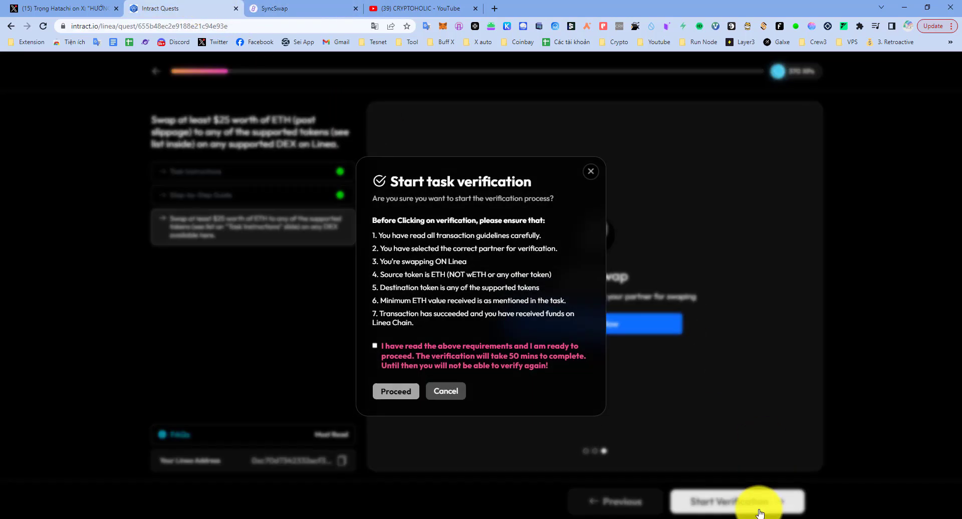
click(376, 346)
click(394, 394)
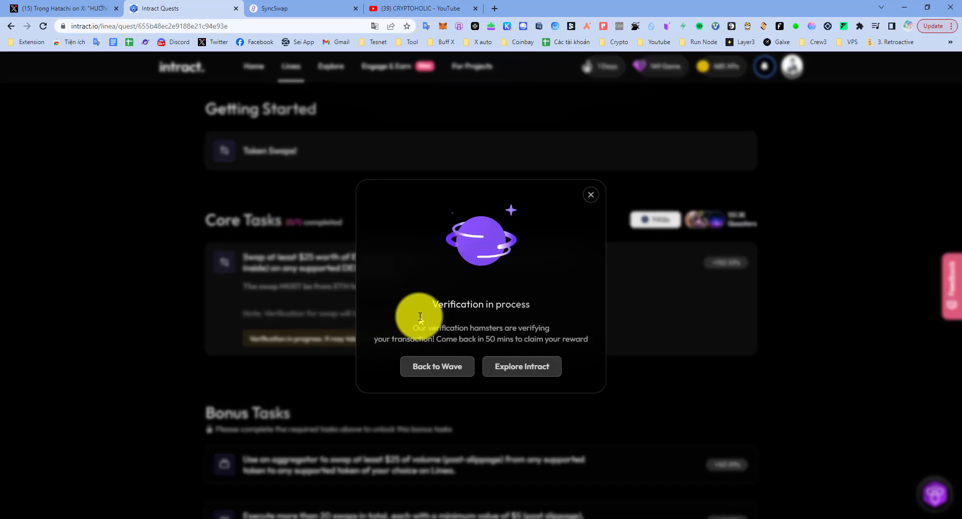
triple_click(496, 339)
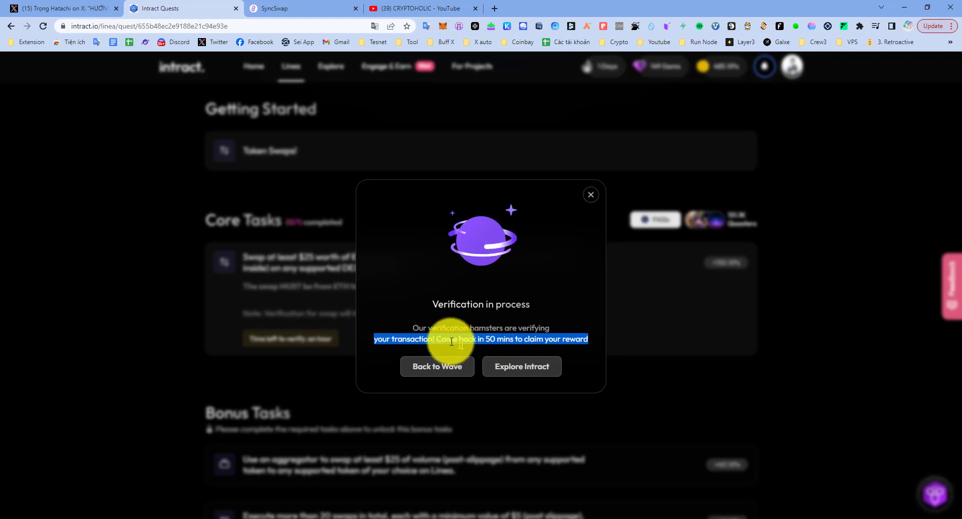
drag(436, 338, 579, 333)
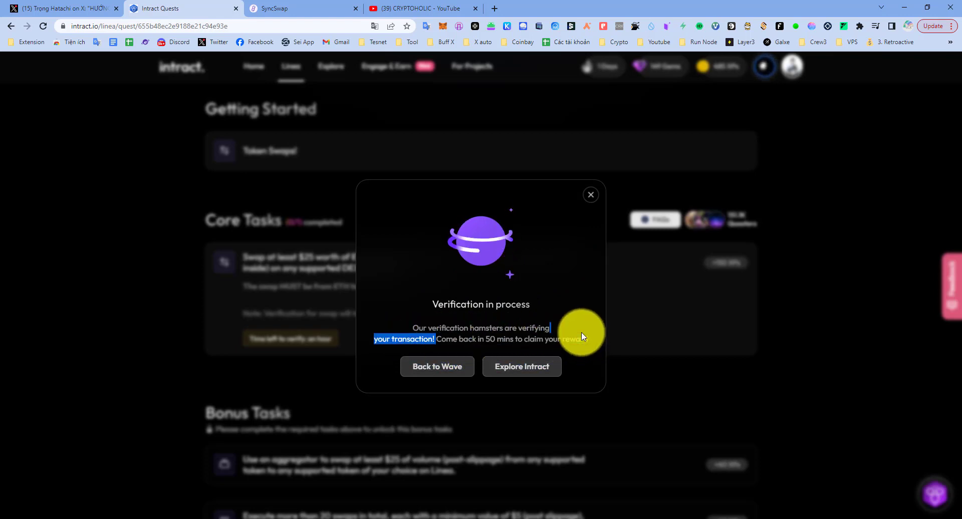
click(459, 369)
Step: Examine the wave page's core task verification status and XP reward, along with the bonus tasks and their unlock condition
scroll(386, 329, down, 3)
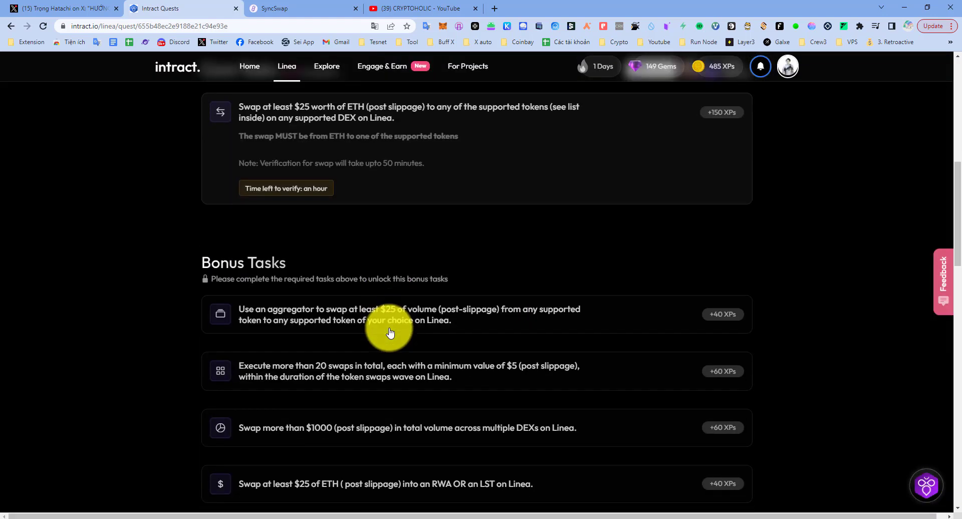
scroll(390, 332, up, 3)
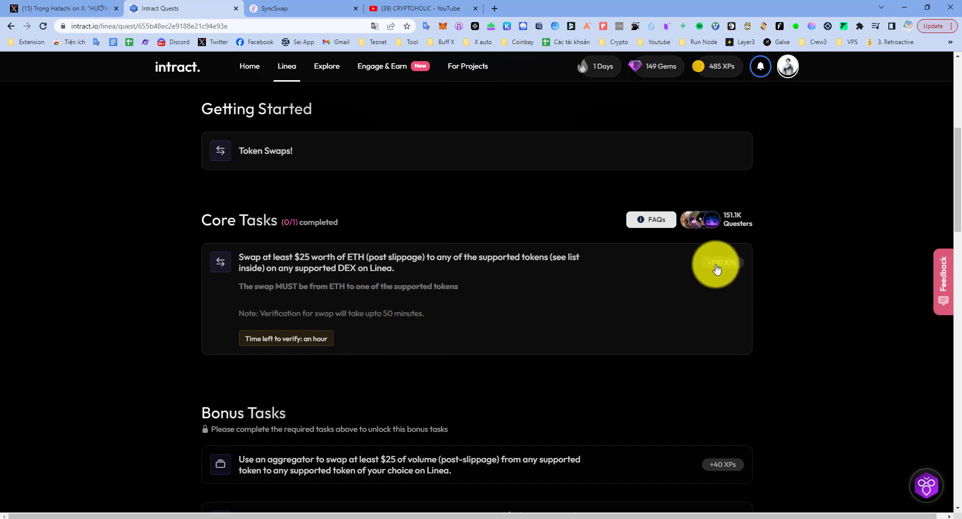
scroll(614, 342, down, 6)
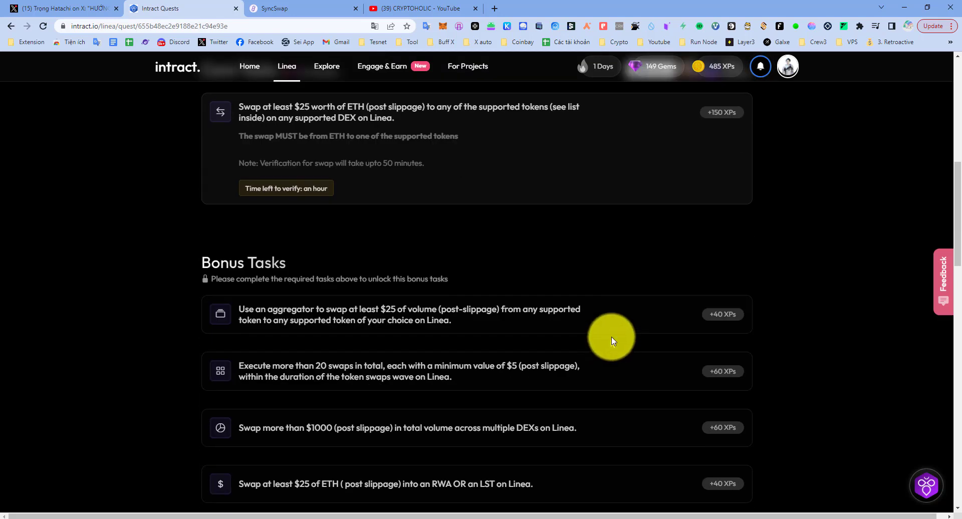
scroll(526, 308, up, 8)
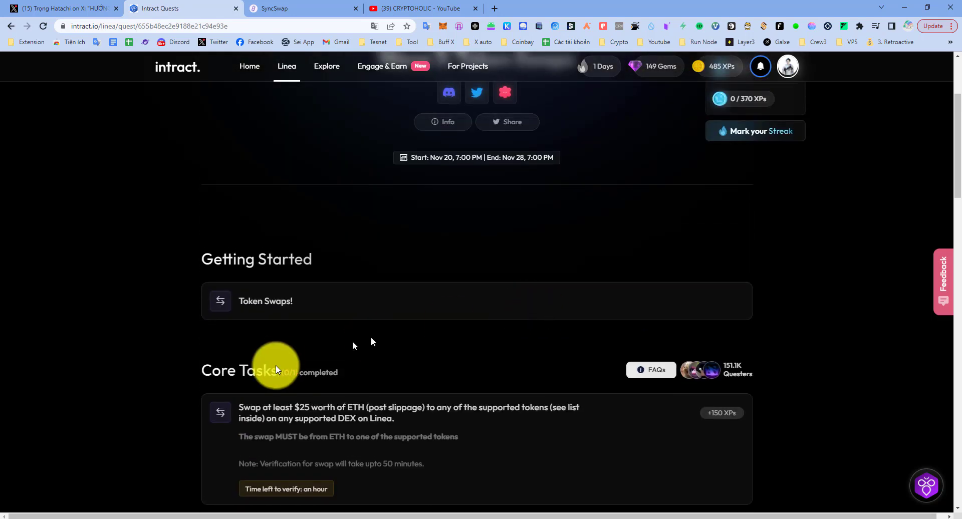
scroll(361, 381, down, 2)
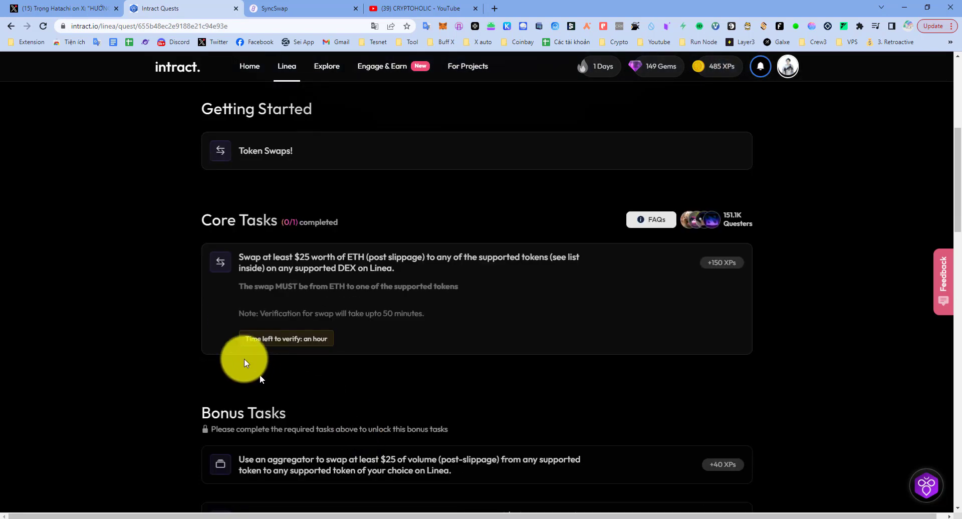
scroll(260, 374, down, 4)
drag(210, 260, 307, 268)
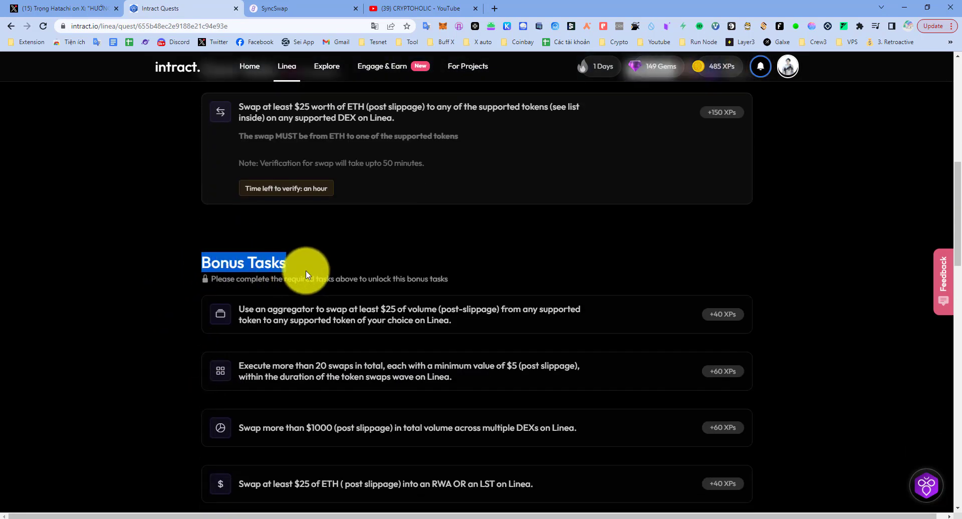
click(217, 288)
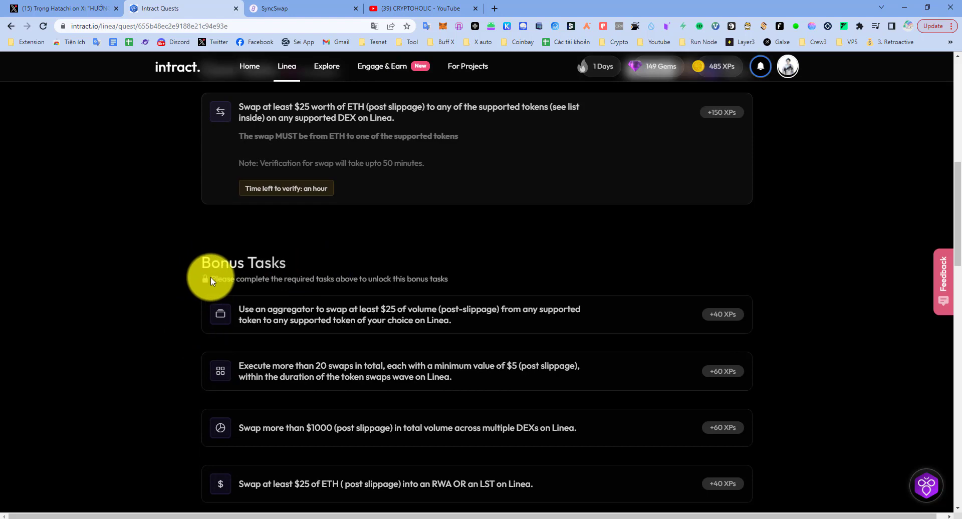
scroll(301, 333, up, 3)
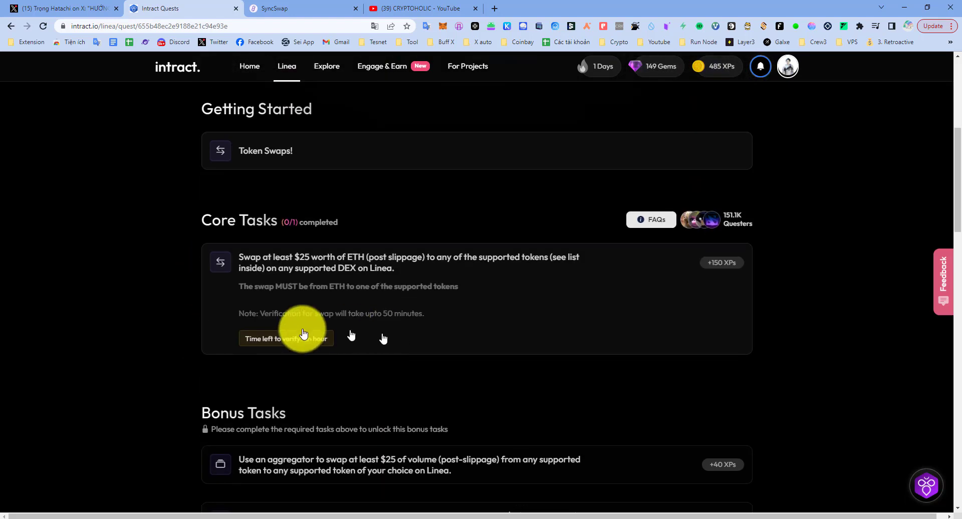
scroll(379, 303, down, 3)
scroll(401, 351, down, 8)
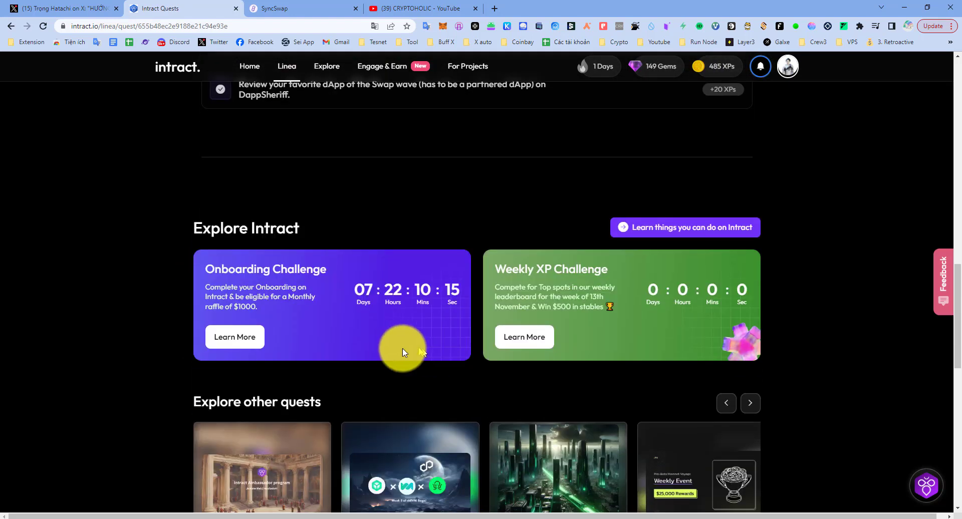
scroll(401, 350, up, 12)
scroll(409, 351, up, 5)
scroll(408, 351, down, 6)
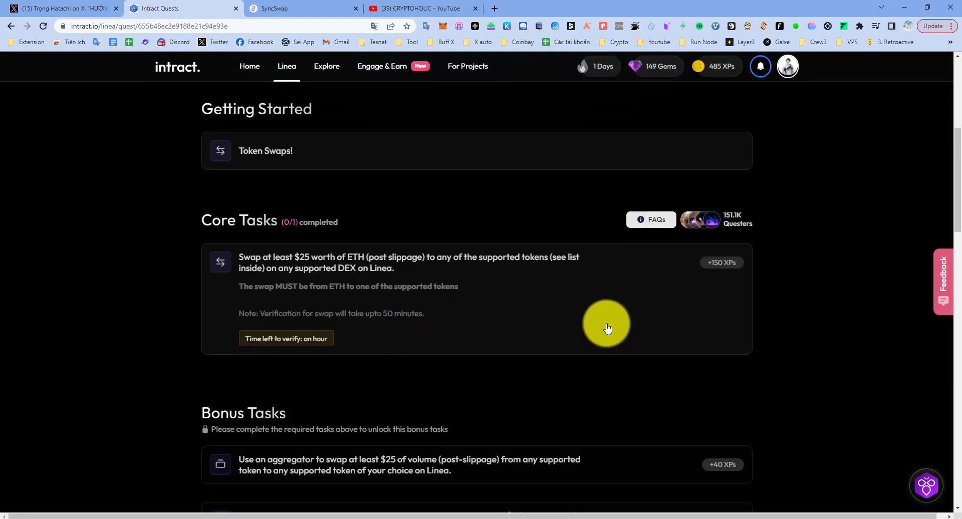
scroll(397, 333, down, 6)
scroll(209, 254, up, 3)
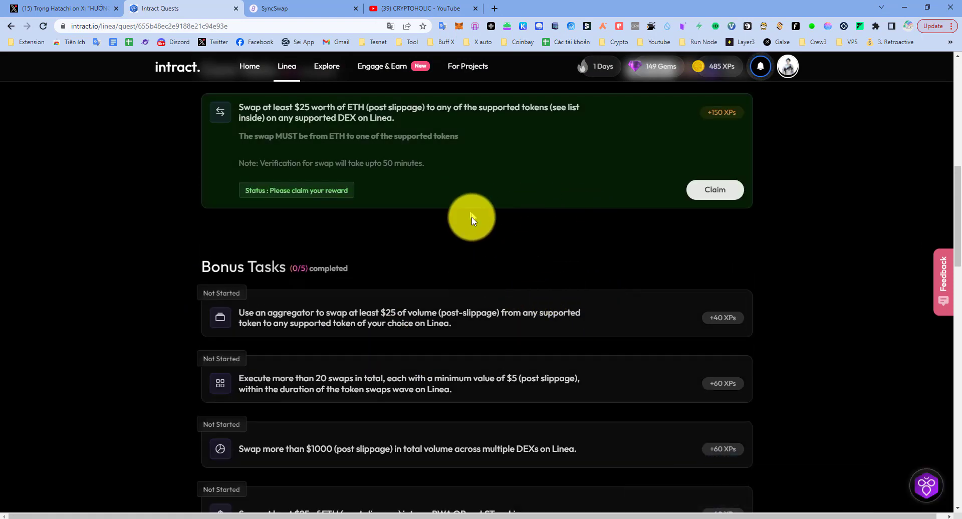
Step: Claim the XP reward for the core ETH swap task and dismiss the reward display
scroll(460, 220, up, 3)
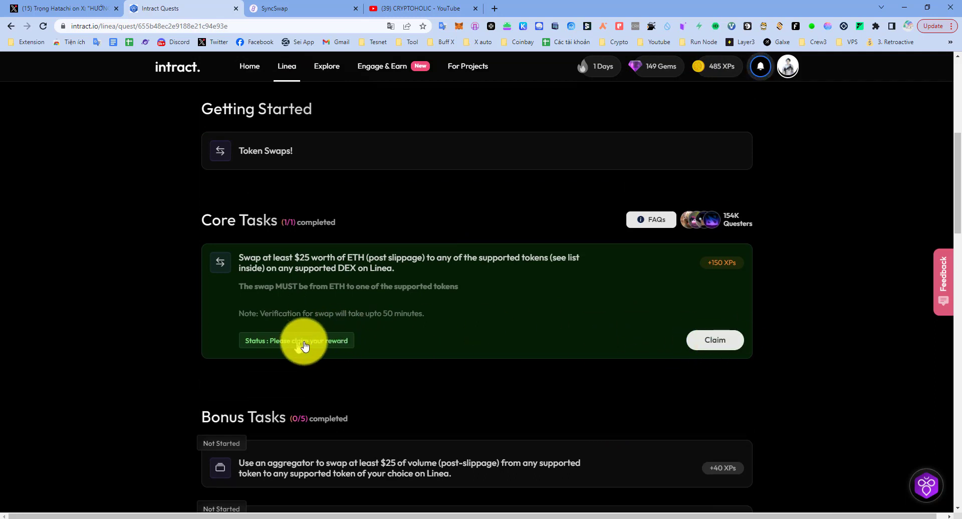
click(726, 339)
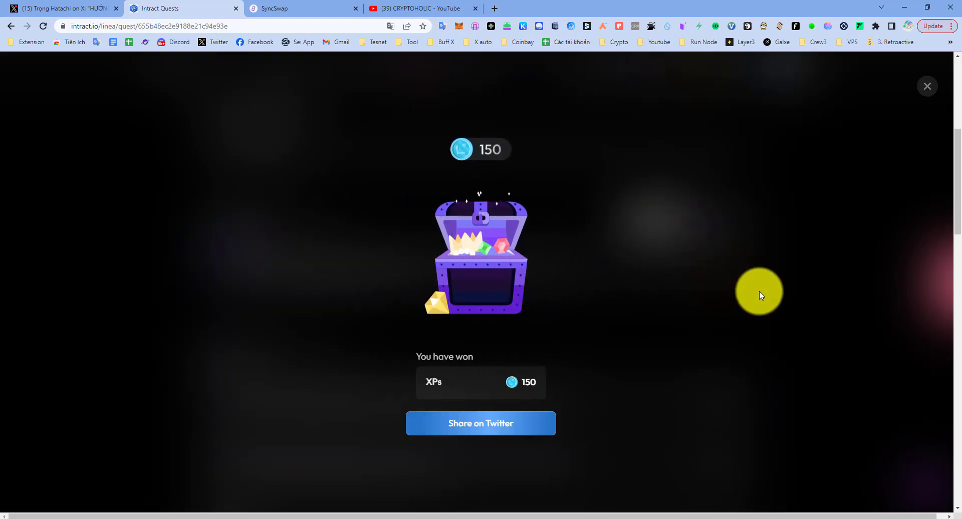
click(927, 87)
Step: Review the claimed core task and the bonus tasks available in the Linea swap wave
scroll(651, 269, down, 2)
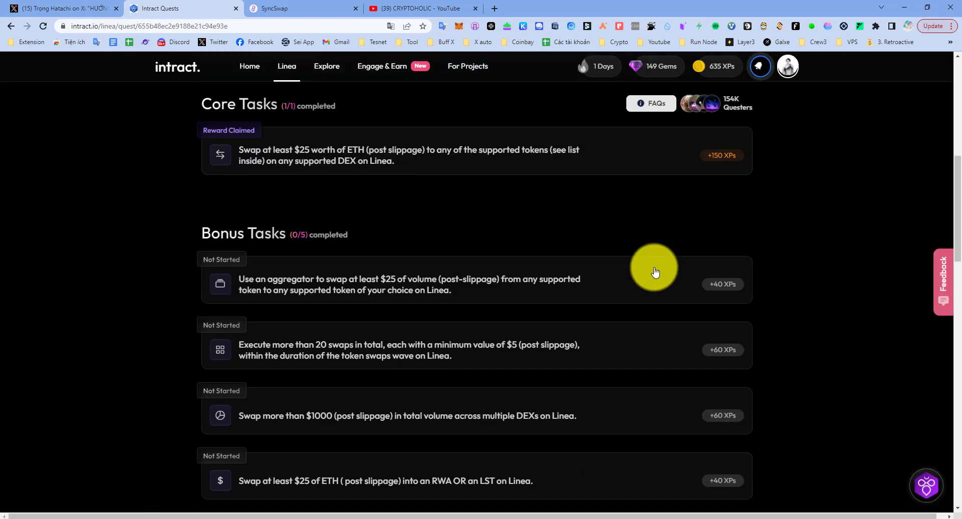
scroll(436, 267, up, 2)
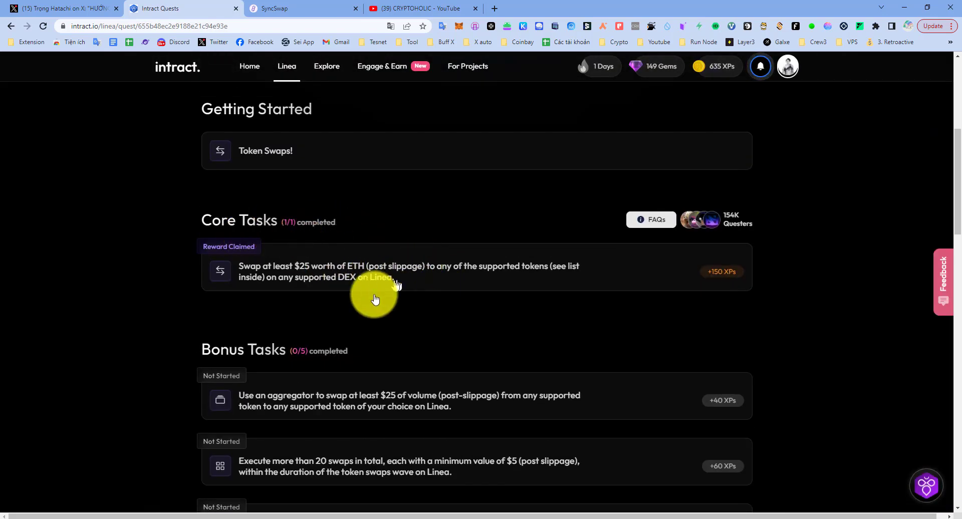
drag(217, 352, 345, 349)
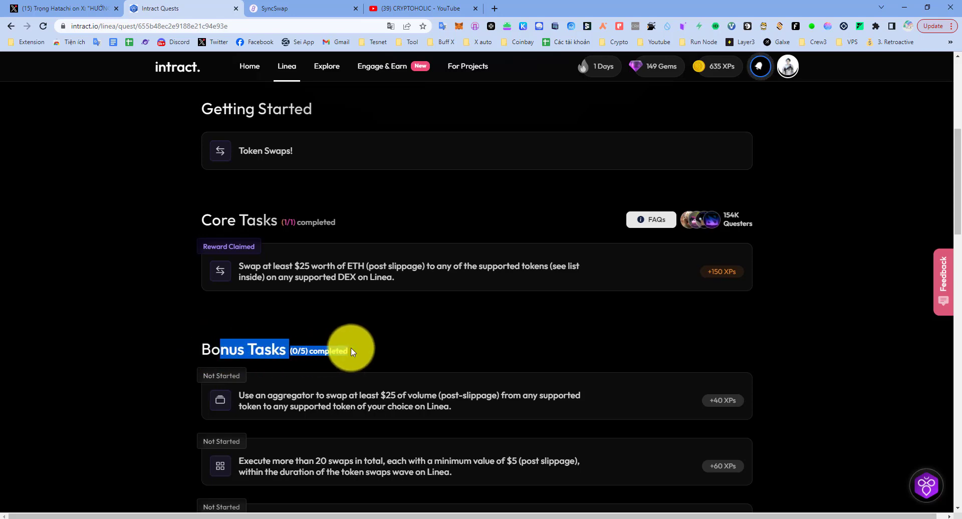
scroll(406, 398, down, 3)
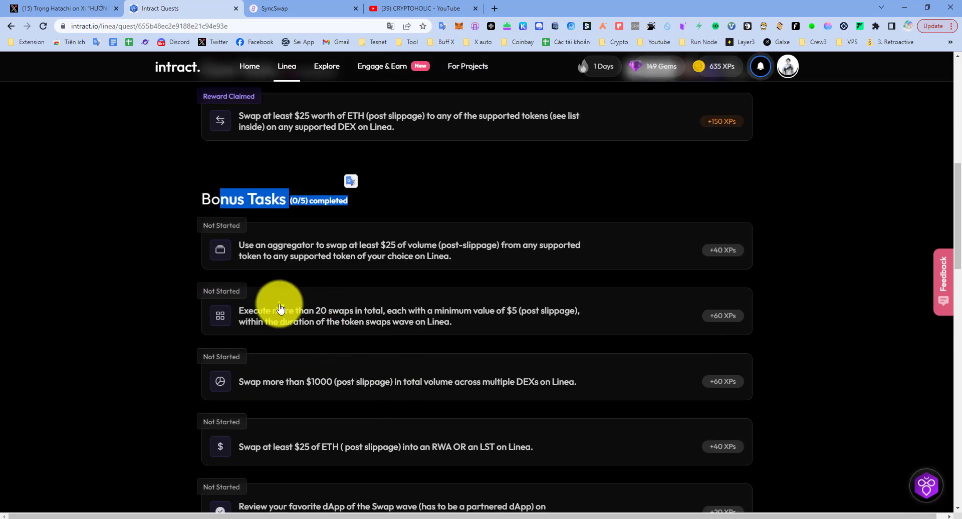
click(473, 206)
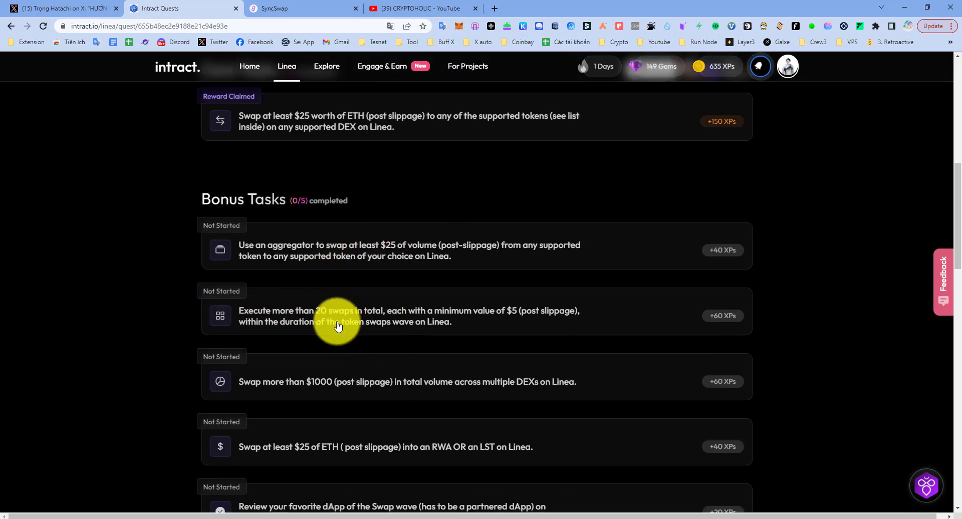
Step: Switch to the X post with the Linea Wave 3 guide and read its bonus task list, especially the first two swap tasks
scroll(328, 306, down, 3)
scroll(326, 301, up, 3)
click(85, 7)
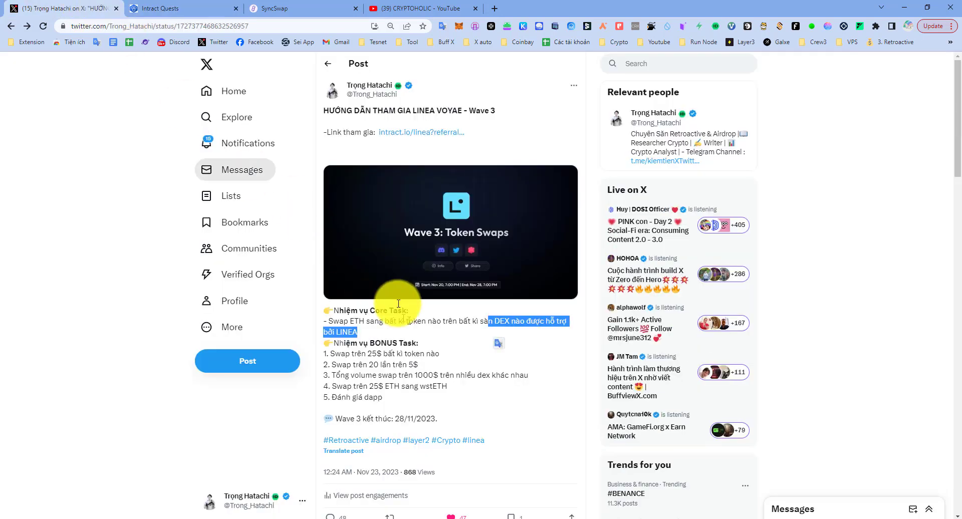
scroll(392, 311, down, 3)
click(356, 202)
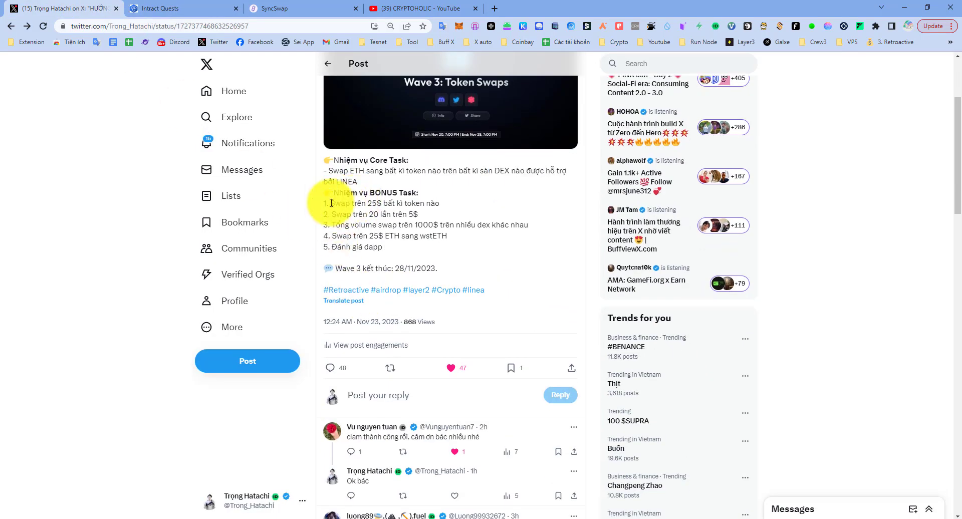
drag(330, 203, 446, 215)
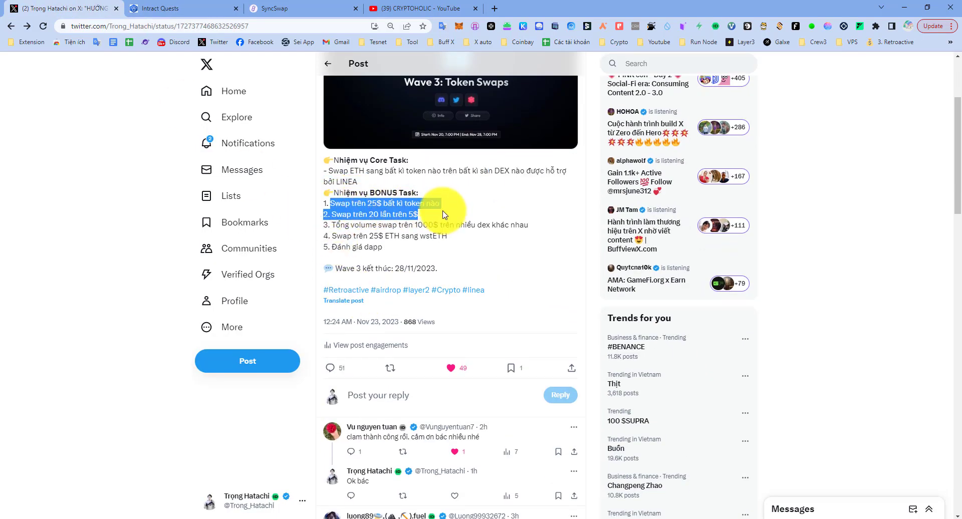
click(321, 218)
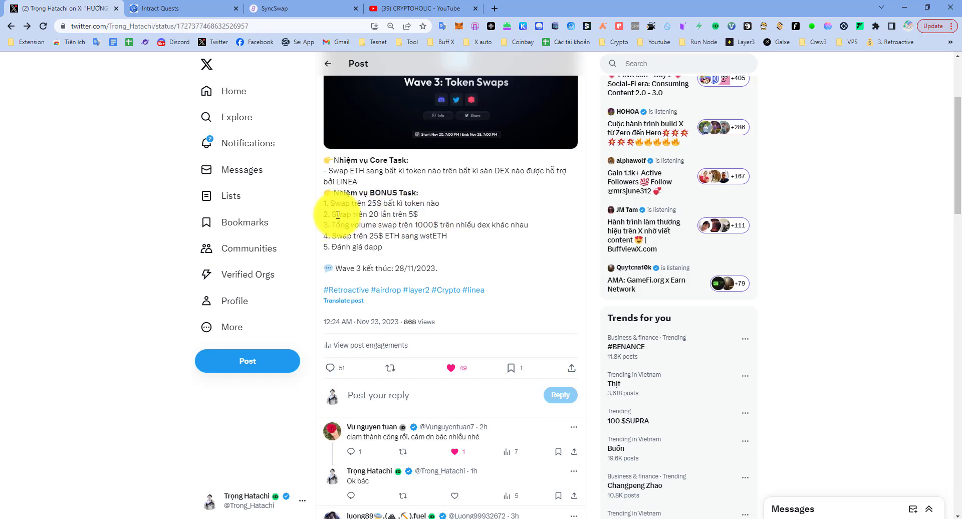
drag(335, 213, 430, 218)
click(396, 211)
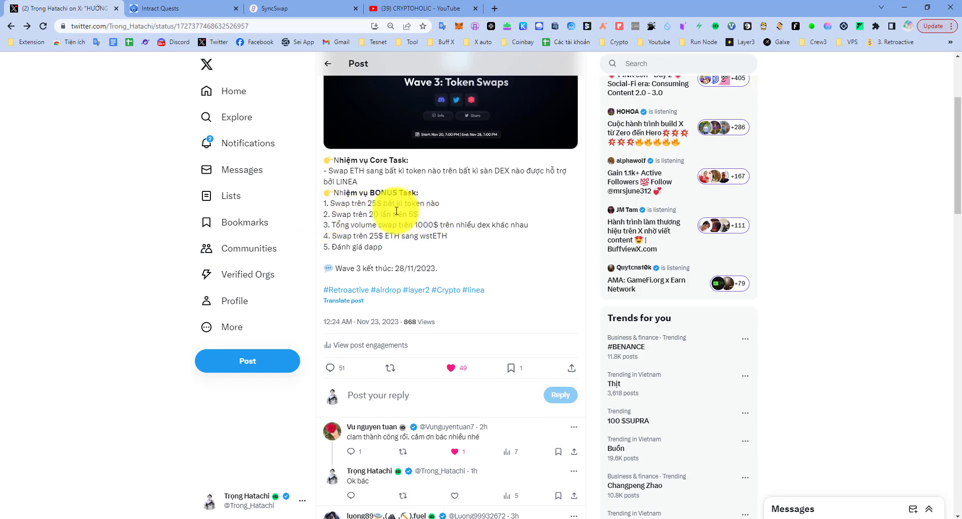
Step: Return to Intract, start the $25 aggregator swap bonus task, and advance through its instructions and guide to the partner selection
click(188, 8)
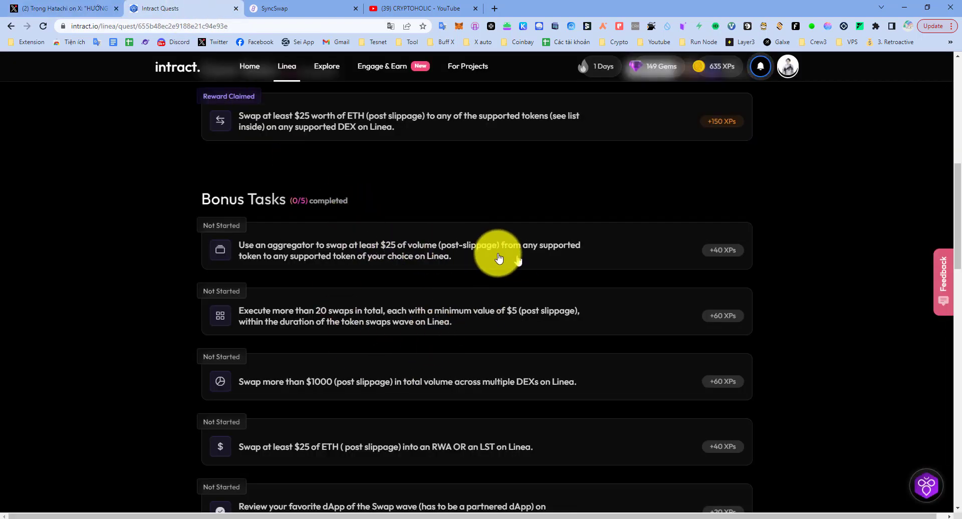
click(484, 260)
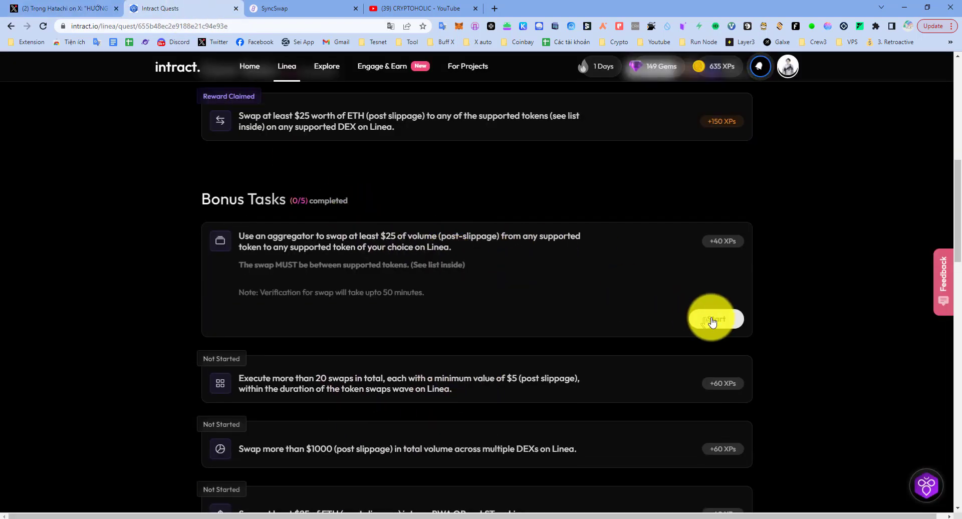
click(478, 270)
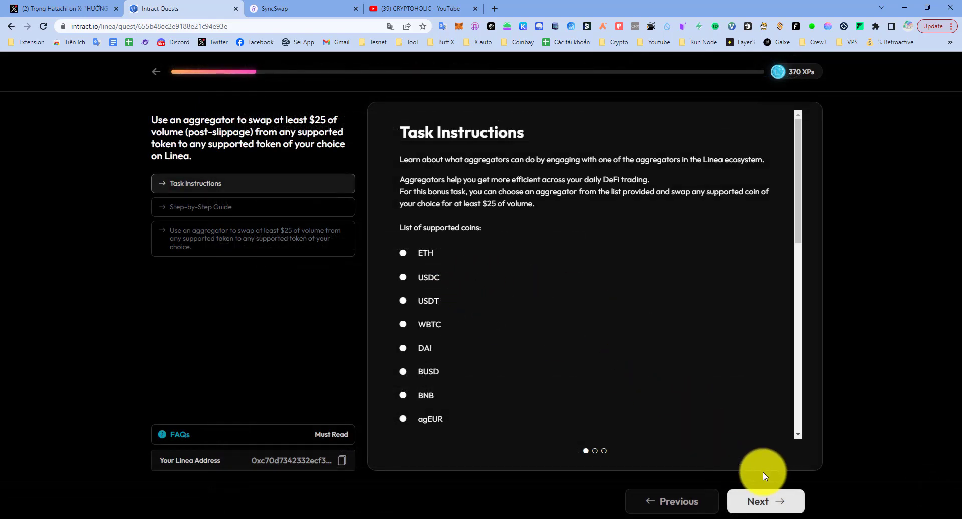
click(762, 501)
click(763, 501)
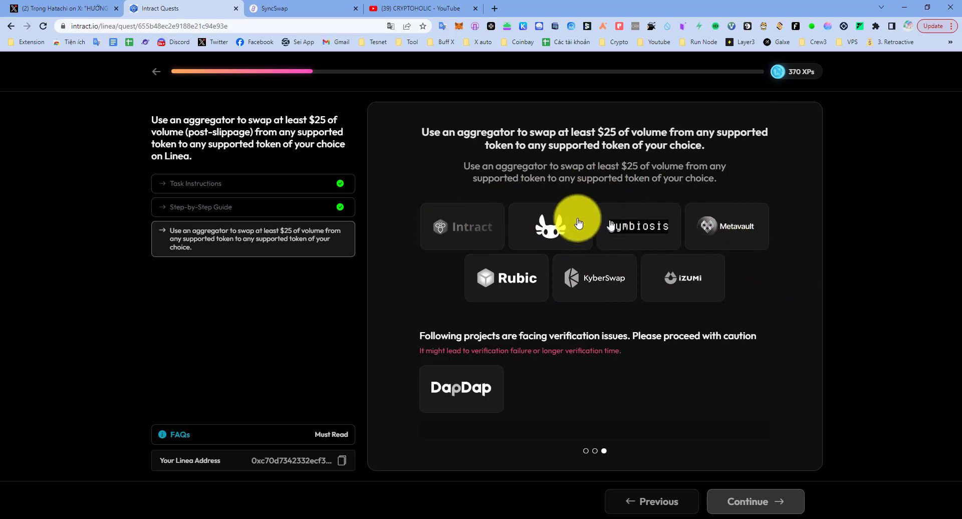
Step: Choose Intract as the aggregator partner for the bonus task and open its swap page
click(475, 226)
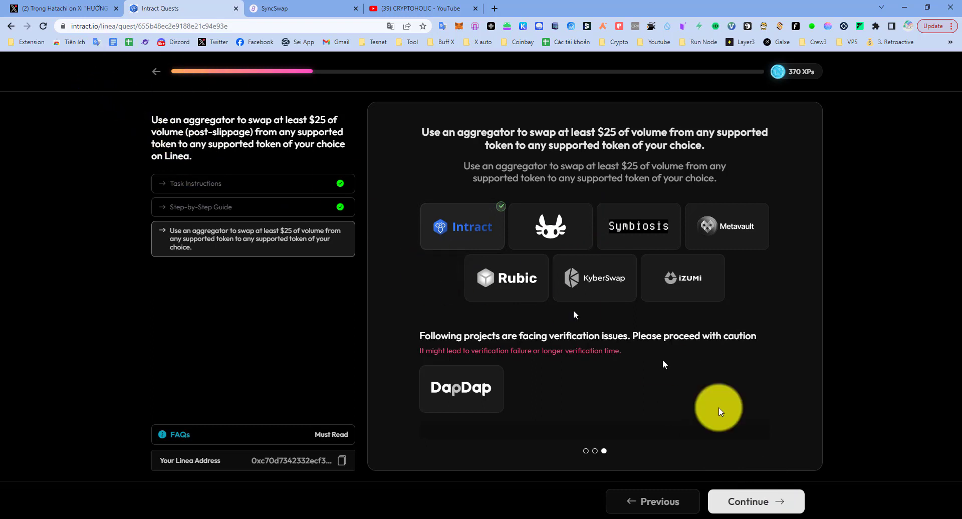
click(779, 504)
click(616, 323)
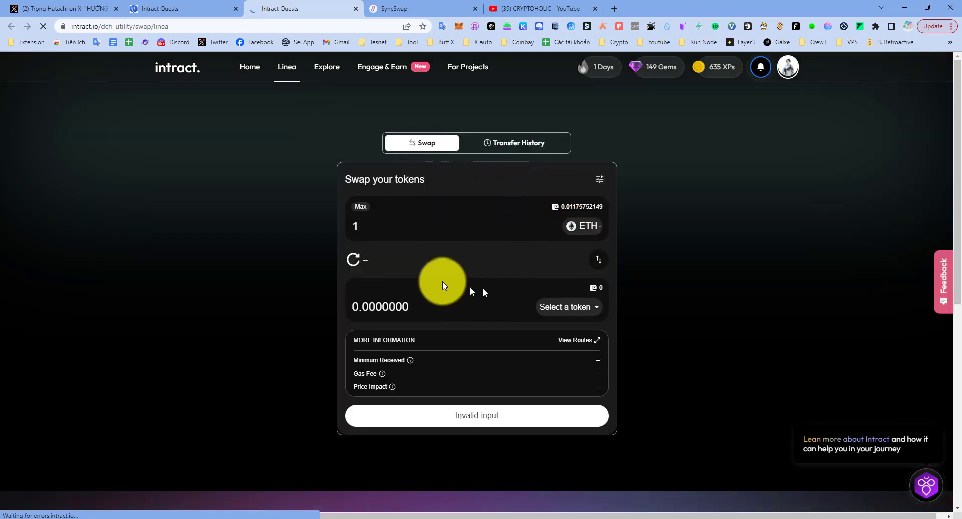
Step: Set up a USDC to ETH swap using the maximum amount of 38.366635 USDC, checking the slippage settings on the way
click(569, 306)
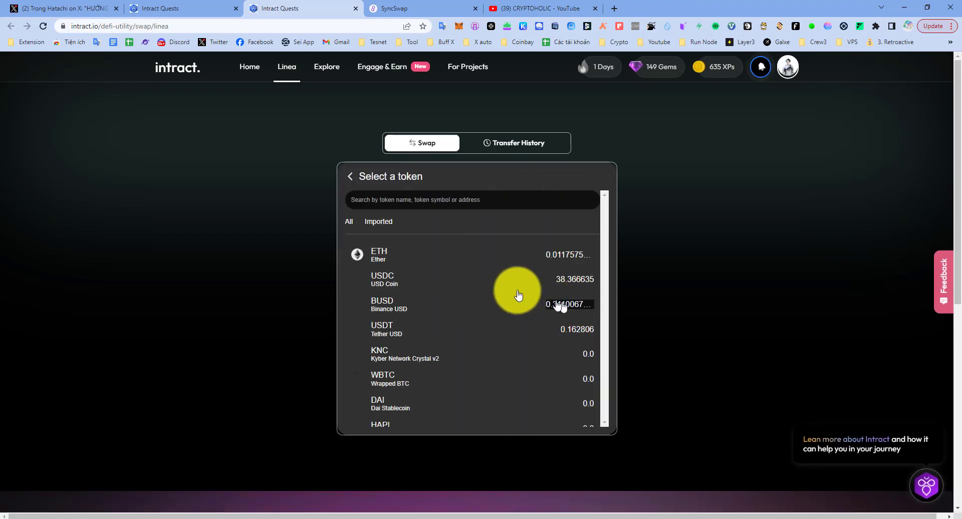
click(437, 284)
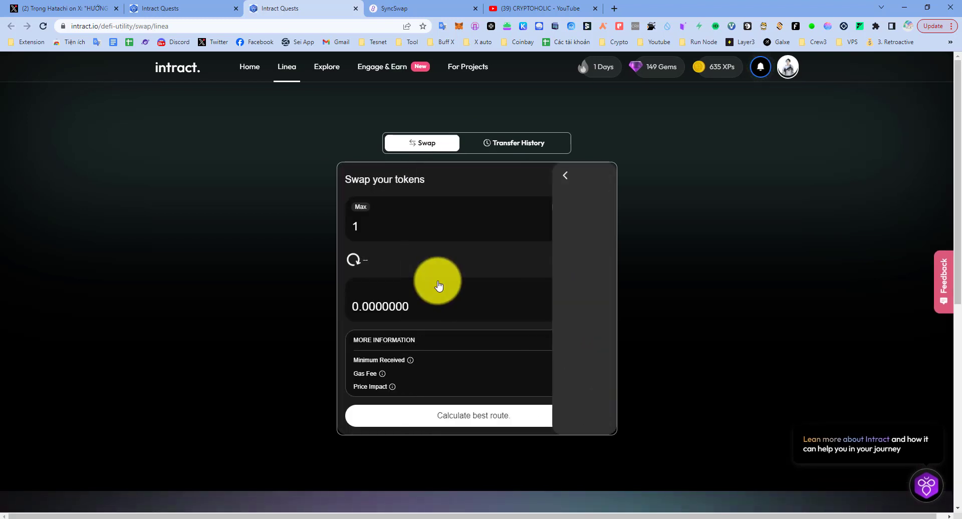
click(599, 260)
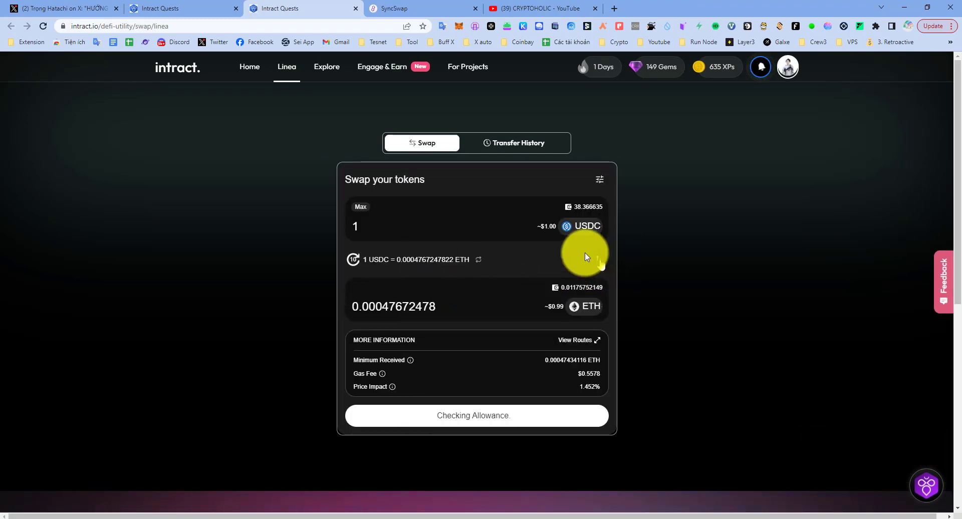
click(600, 182)
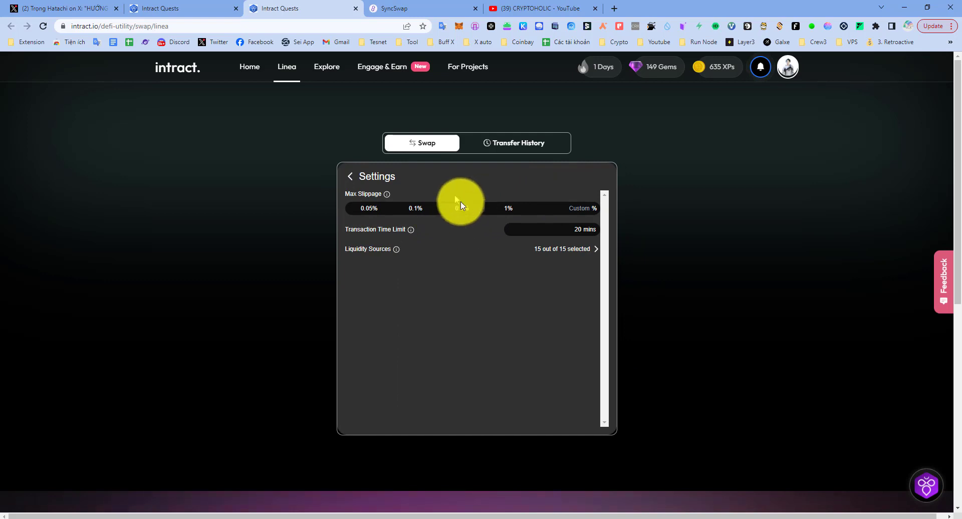
click(351, 176)
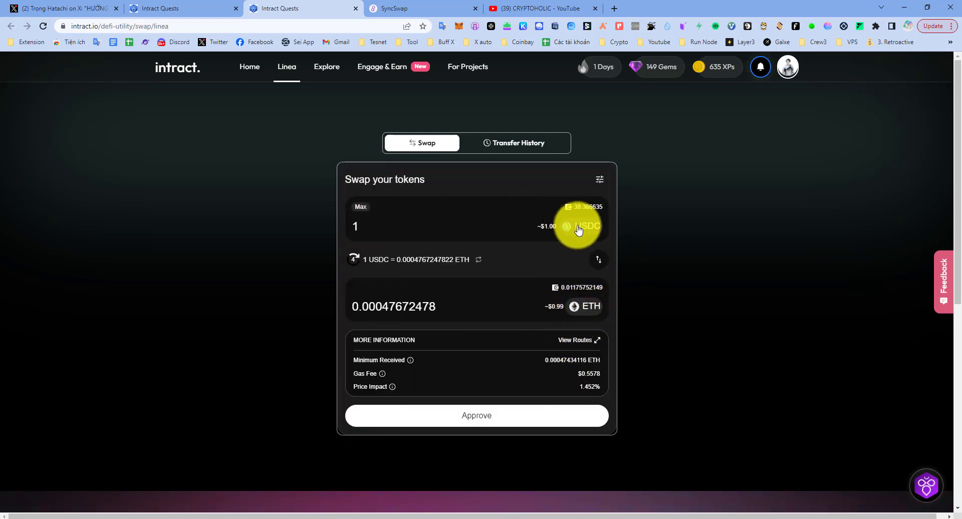
click(361, 207)
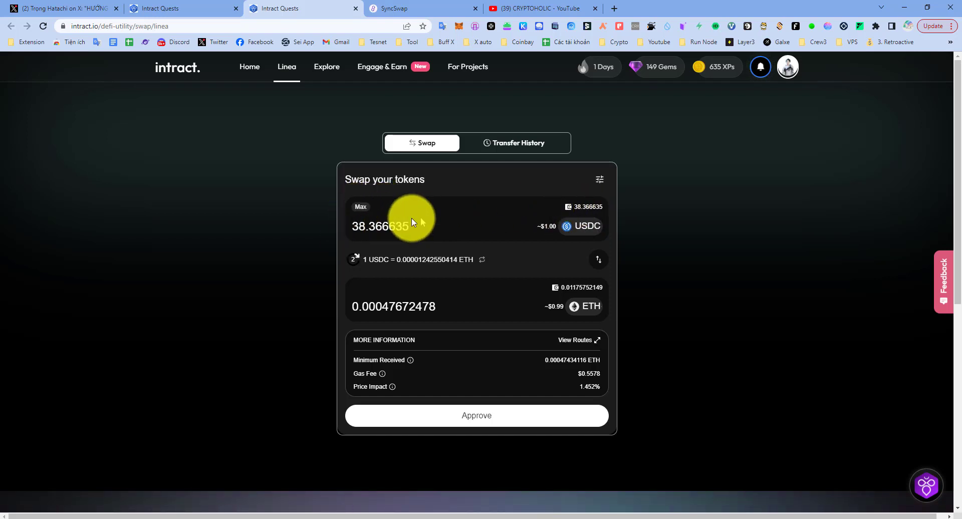
Step: Approve USDC spending for the swap in MetaMask, with the spending cap set to the maximum of 38.366635 USDC
click(486, 425)
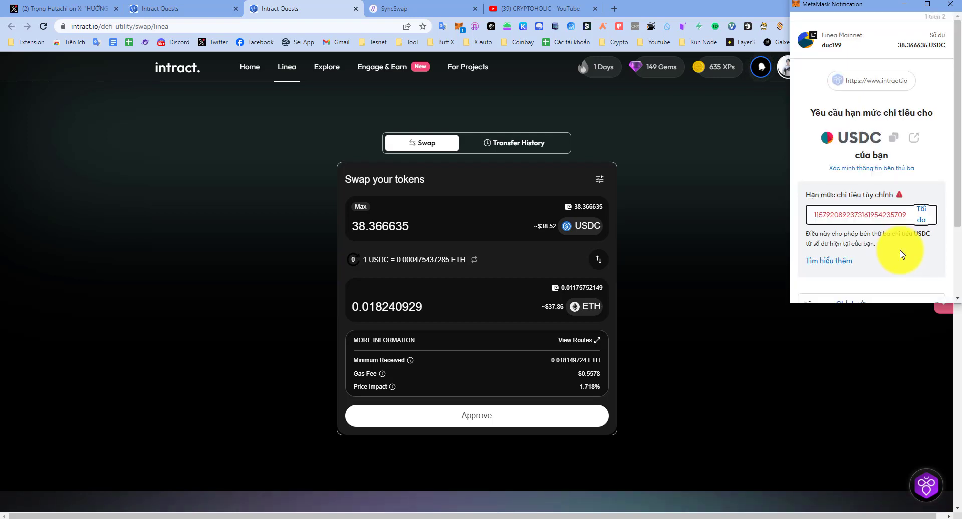
click(921, 215)
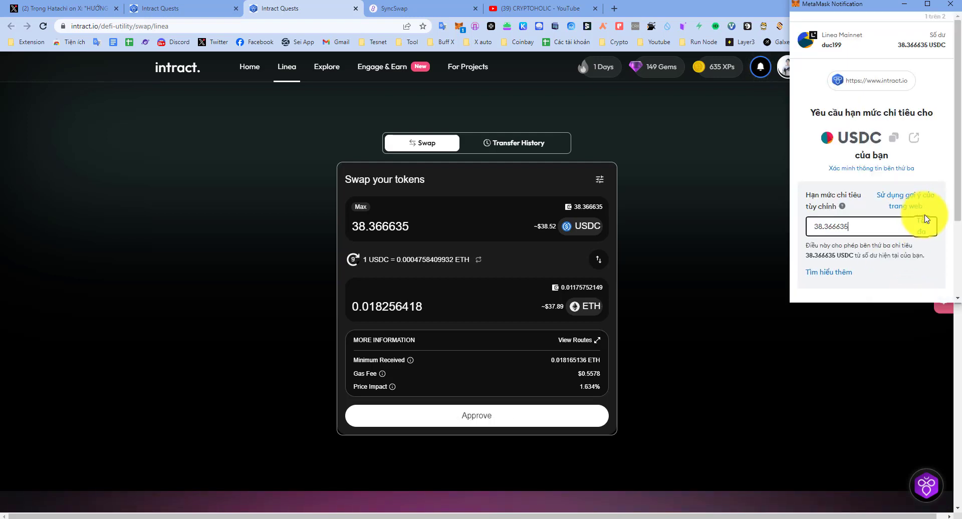
scroll(919, 290, down, 3)
click(923, 284)
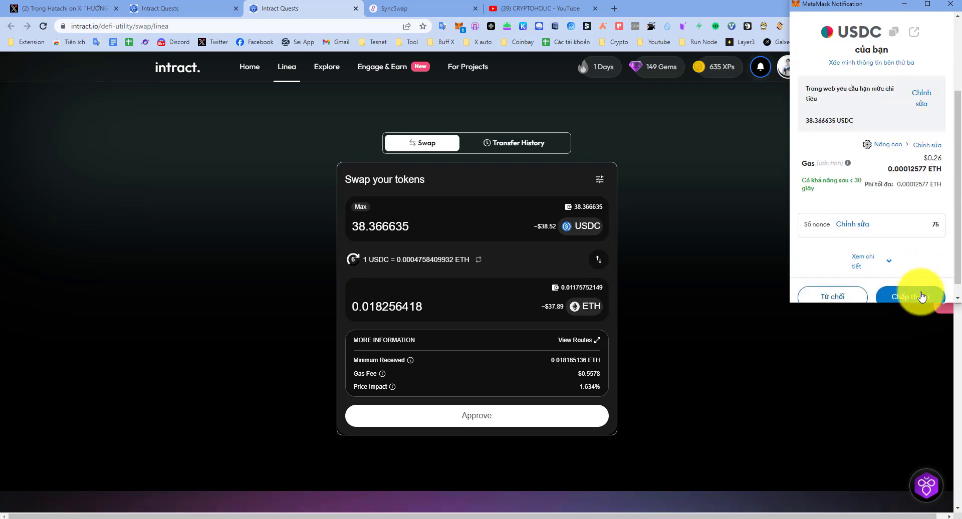
click(922, 297)
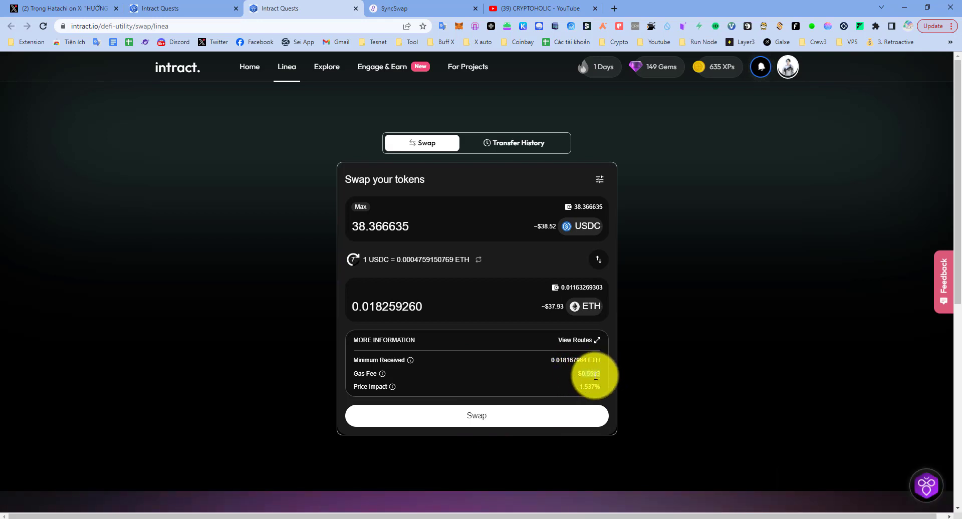
Step: Execute the swap of 38.366635 USDC to ETH, confirm the transaction in MetaMask, and close the completed transaction notice
click(517, 420)
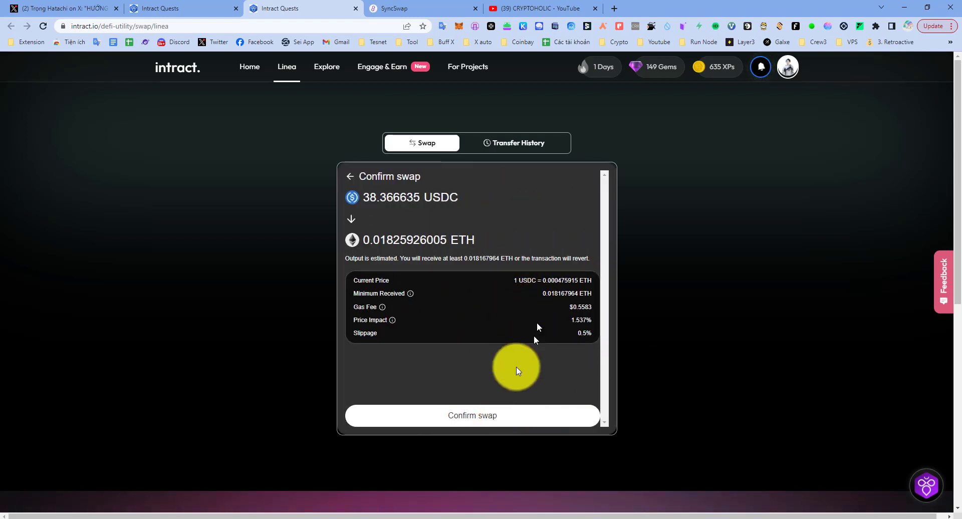
click(490, 420)
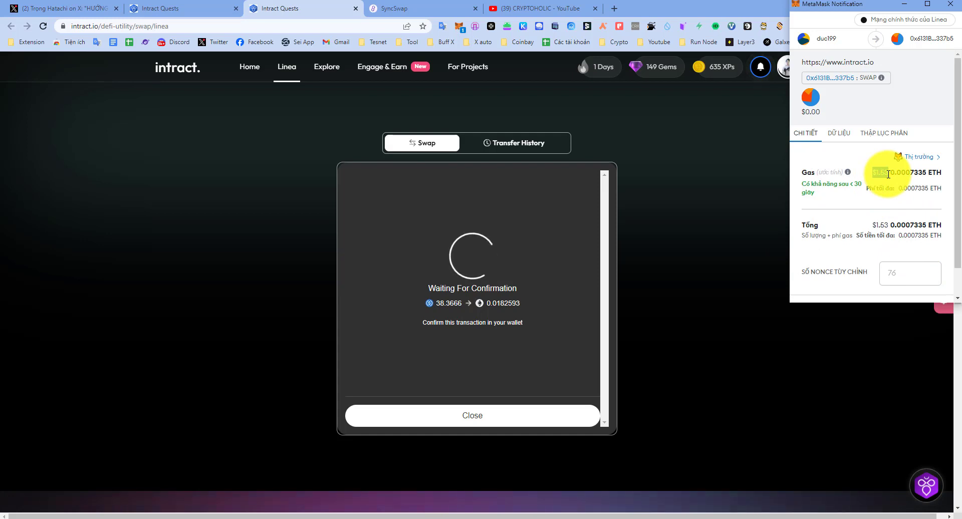
scroll(907, 240, down, 1)
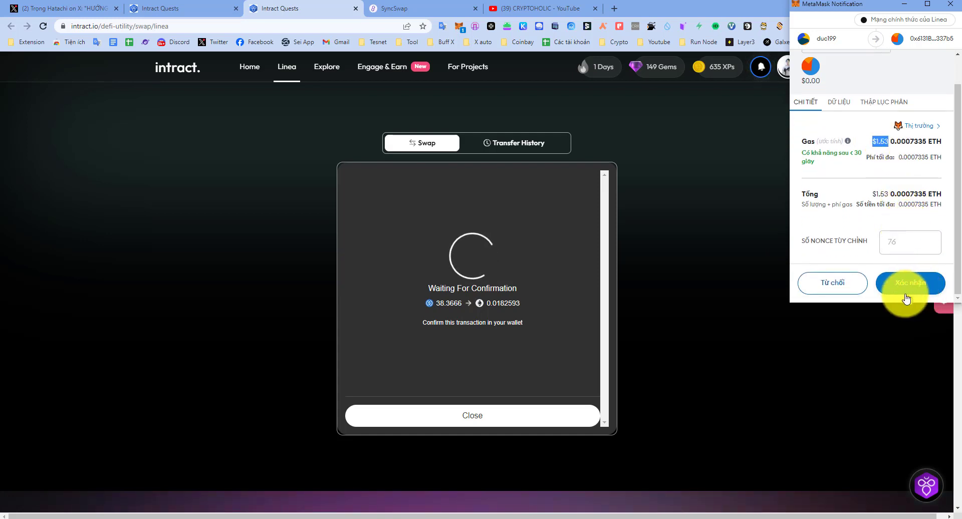
click(917, 283)
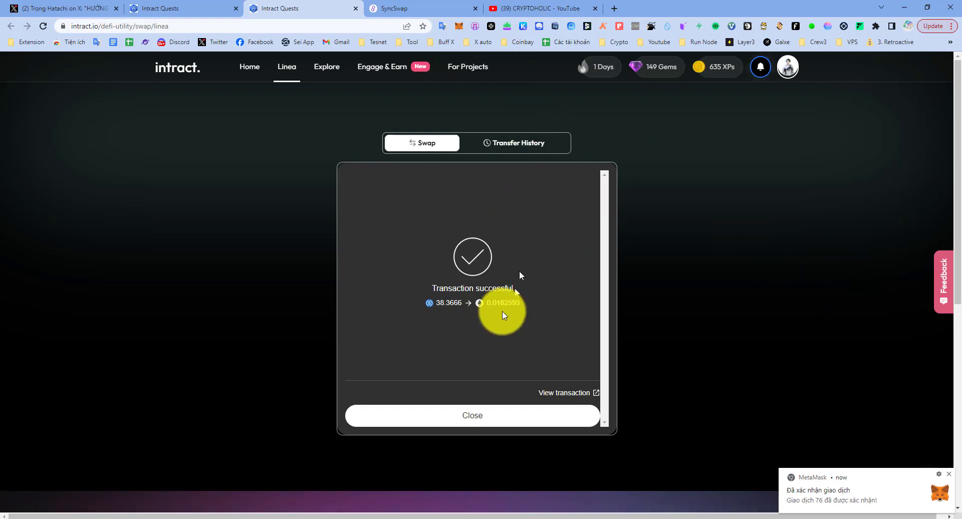
triple_click(507, 291)
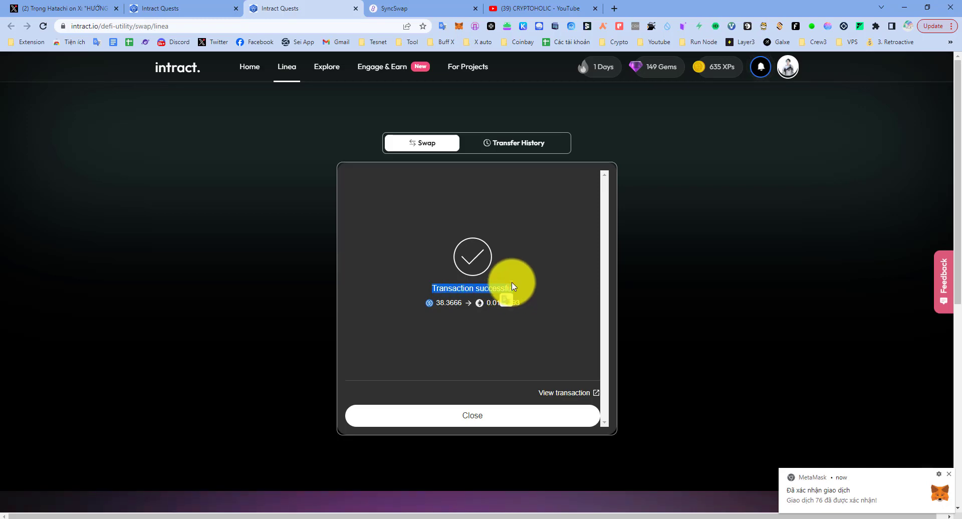
click(502, 417)
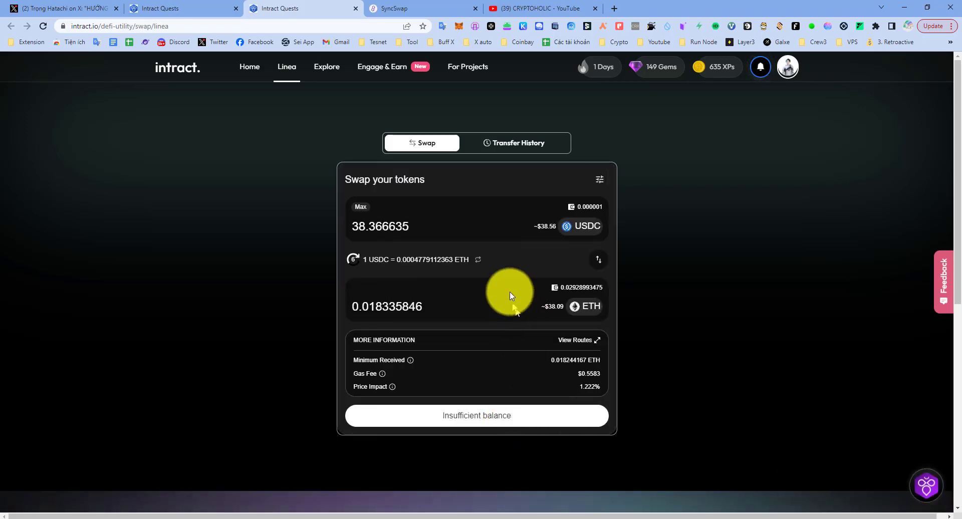
Step: Start verification of the aggregator swap task on the quest page with its requirements accepted, and go back to the wave page
click(182, 8)
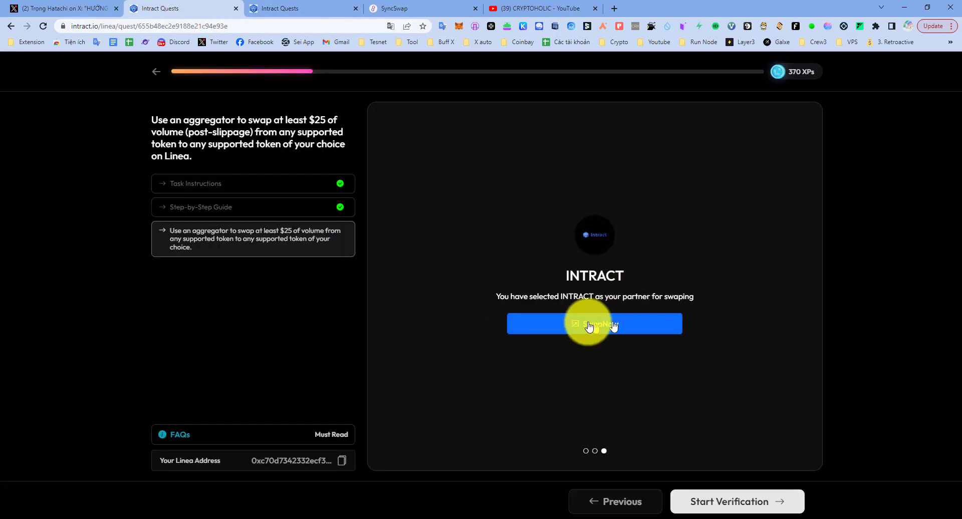
click(721, 511)
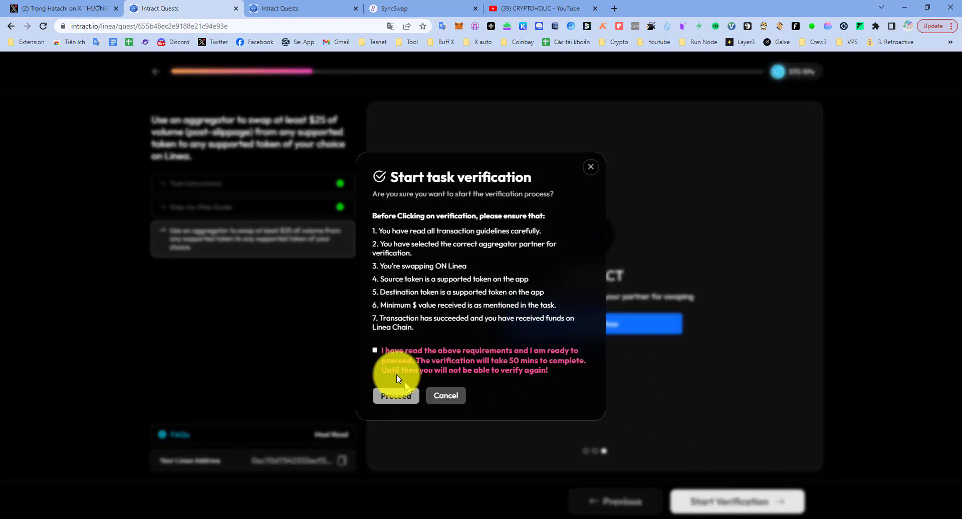
click(375, 350)
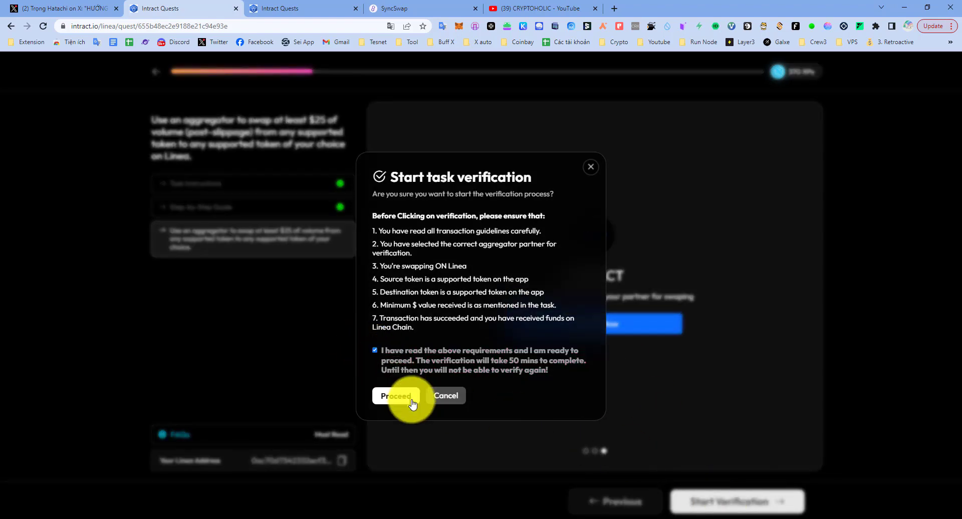
click(403, 398)
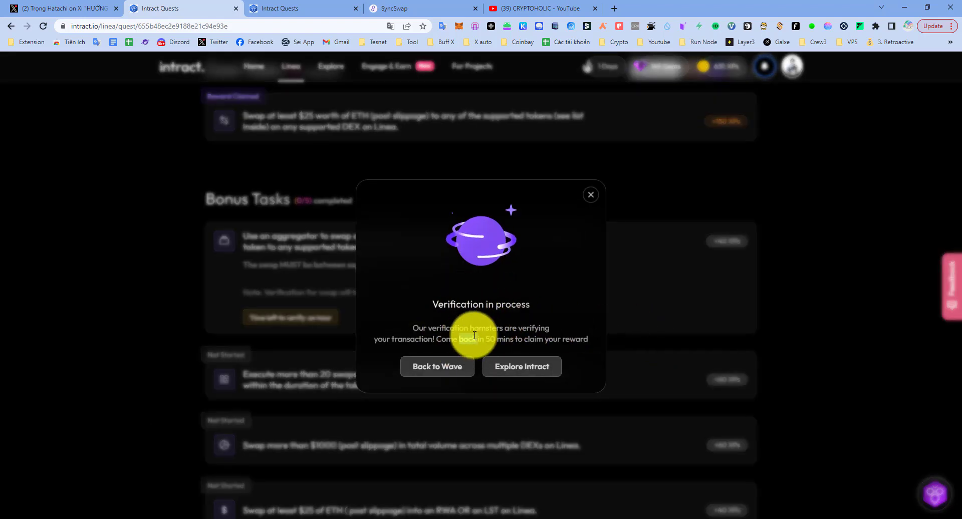
triple_click(474, 336)
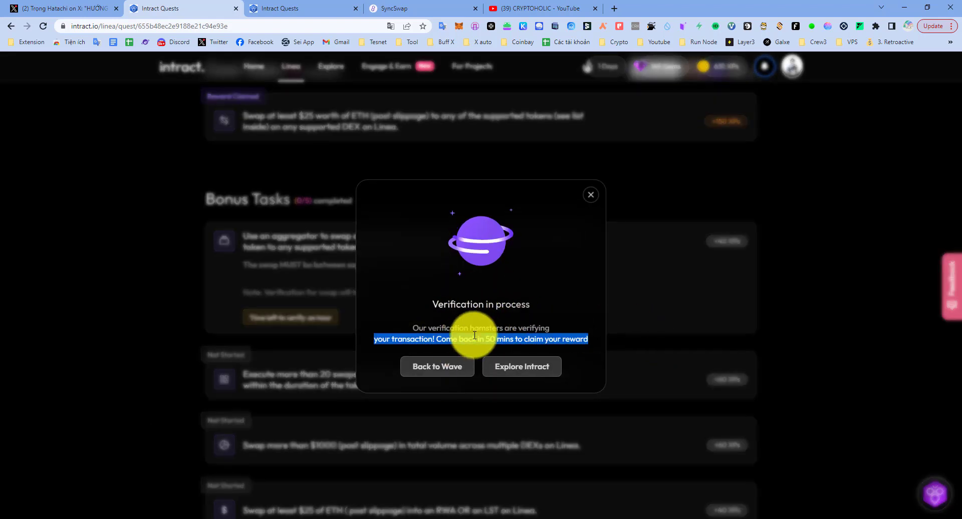
click(440, 370)
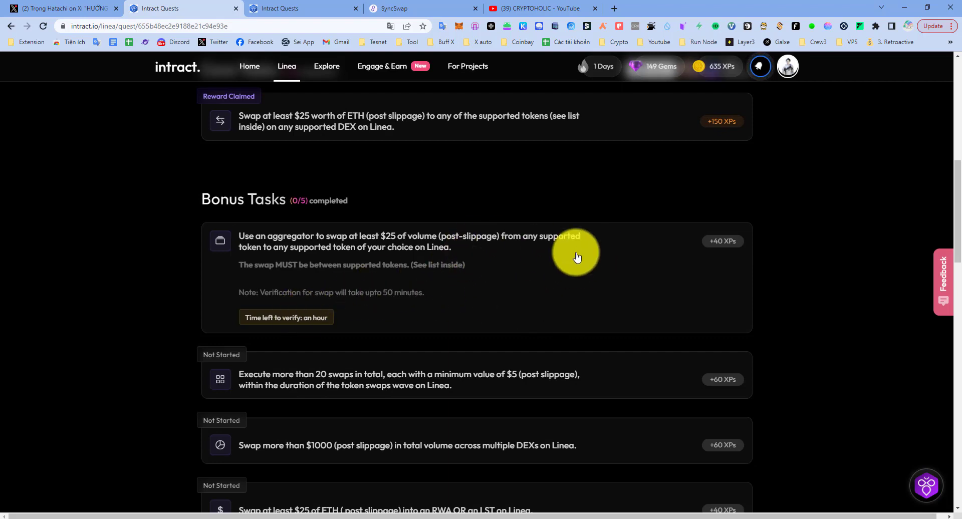
Step: Review the remaining bonus tasks, and switch to the X post to read its item on swapping over $25 of ETH to wstETH
scroll(580, 265, down, 3)
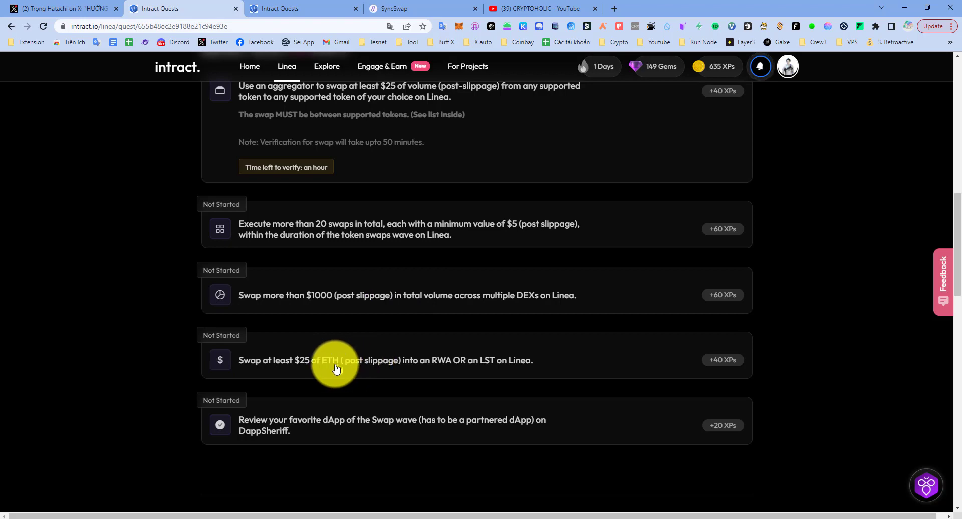
click(75, 8)
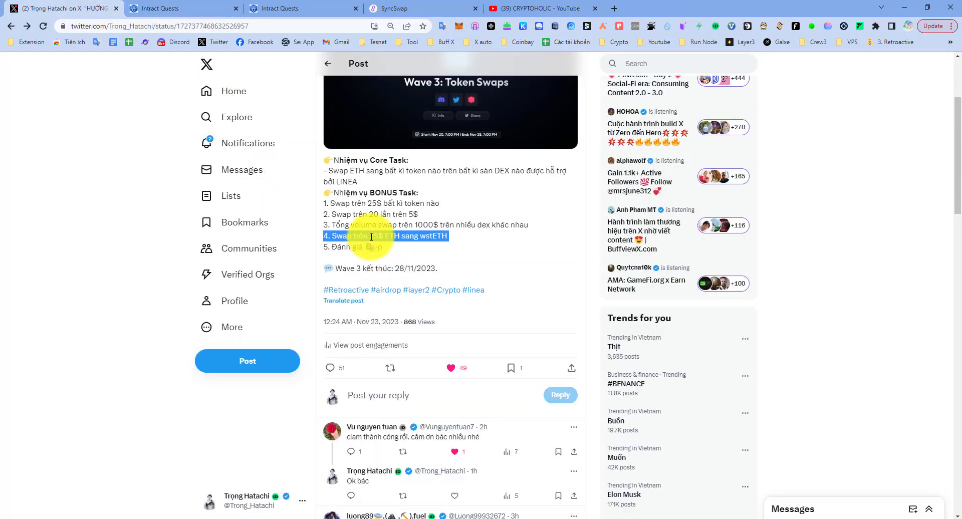
Step: Highlight wstETH in the X post's fourth bonus item, and start the quest task on swapping $25 of ETH into an RWA or LST
click(409, 235)
double_click(444, 240)
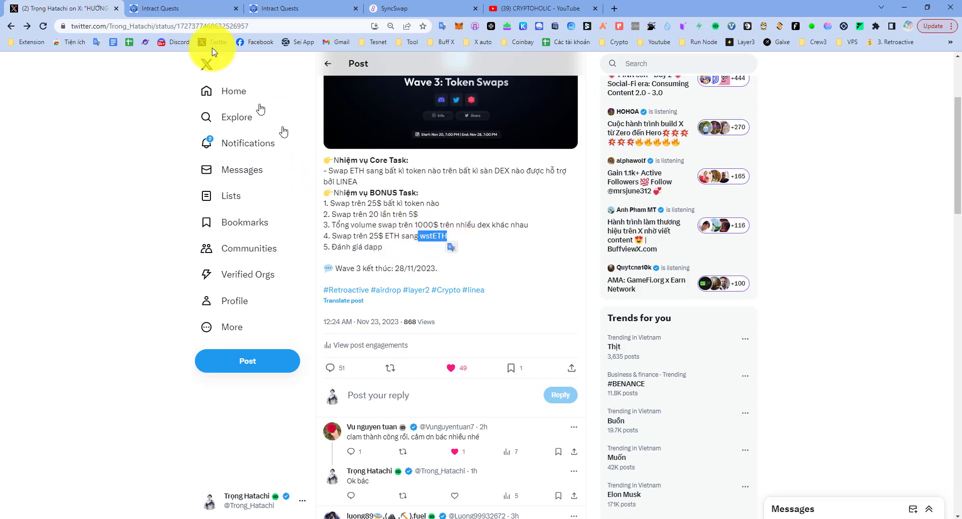
click(197, 7)
click(423, 360)
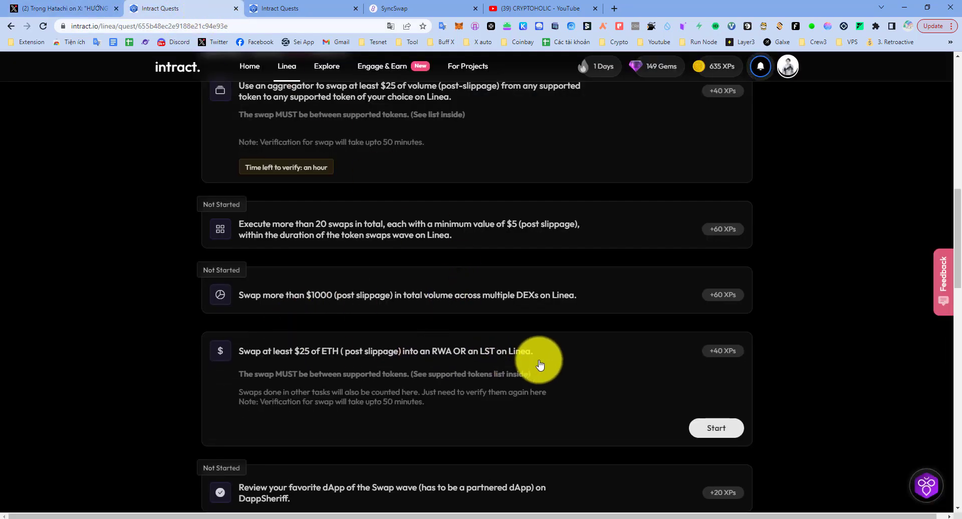
scroll(633, 395, down, 3)
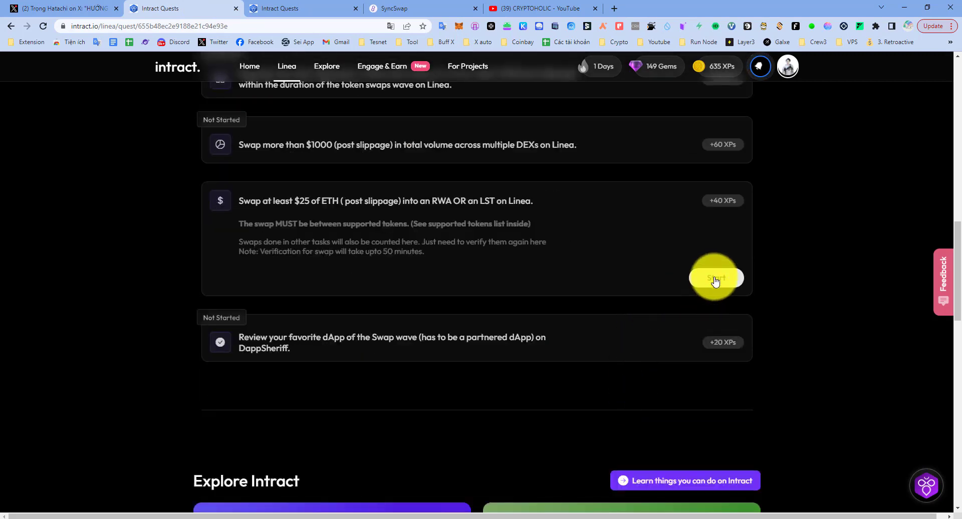
click(715, 279)
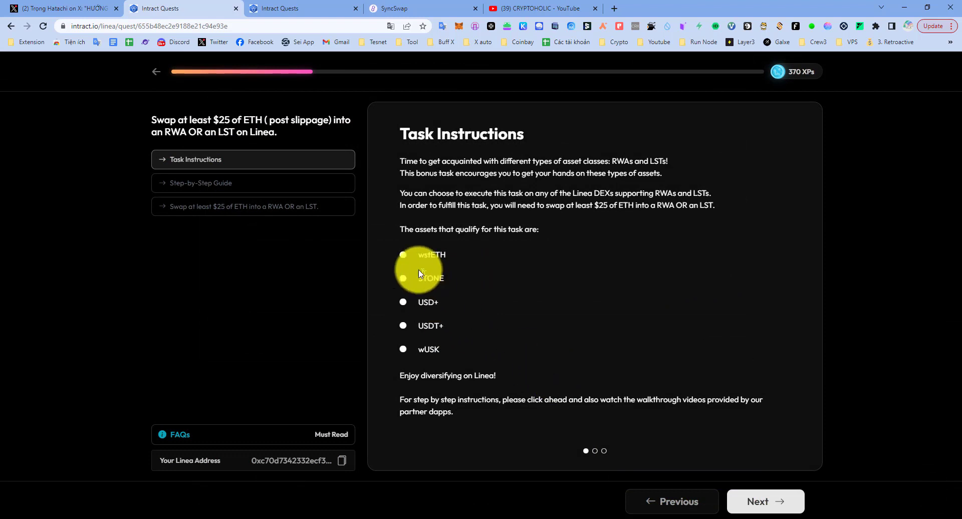
Step: Read the list of qualifying assets in the task instructions and copy the token name wstETH
drag(420, 251, 451, 356)
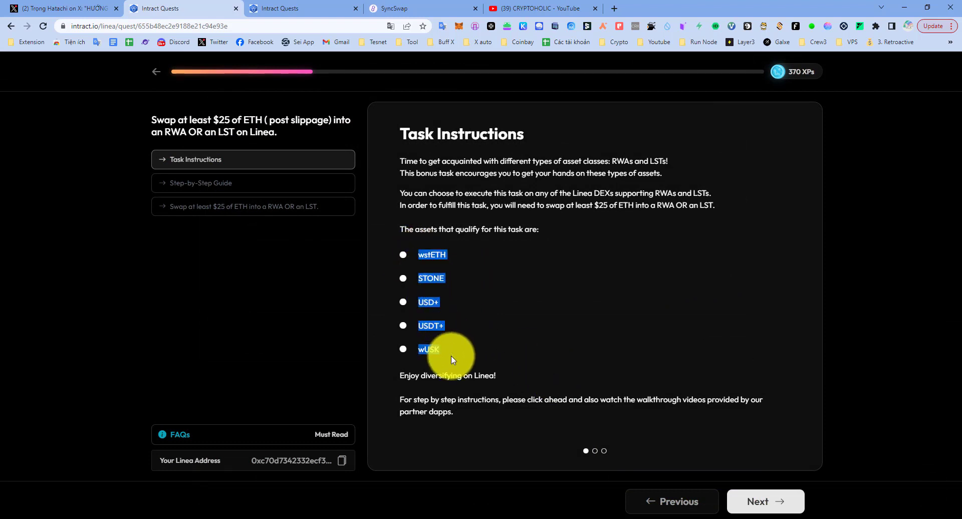
click(428, 363)
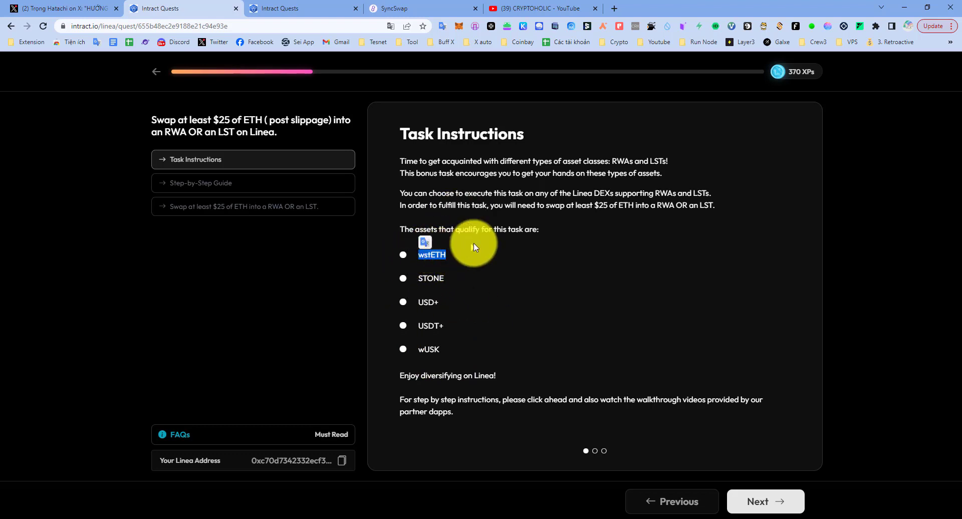
right_click(440, 254)
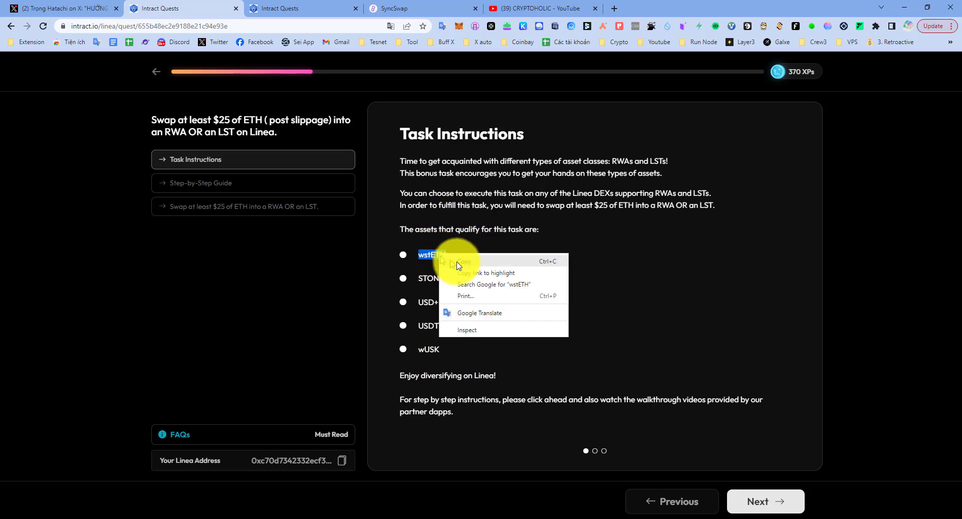
click(465, 261)
click(591, 276)
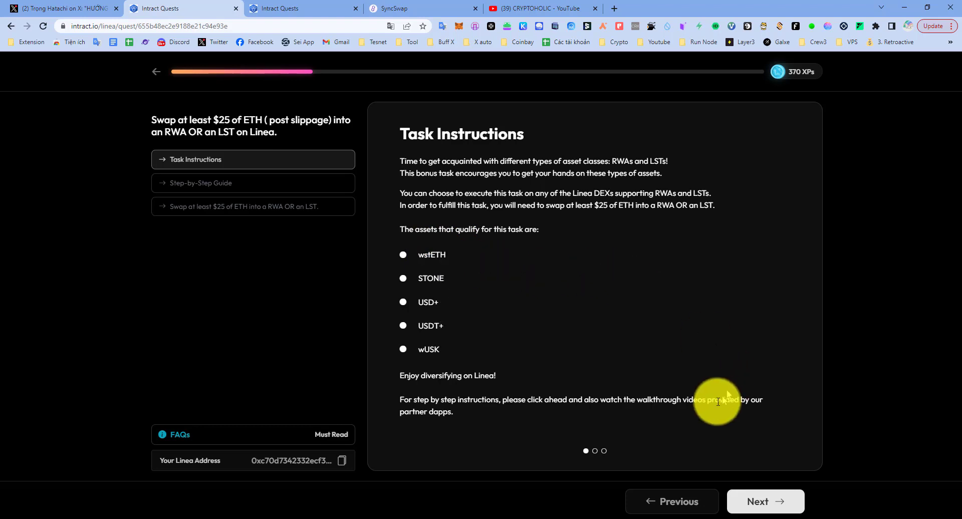
Step: Advance past the task instructions and guide, choose iZUMi as the swap partner, and open its swap page
click(776, 511)
click(777, 511)
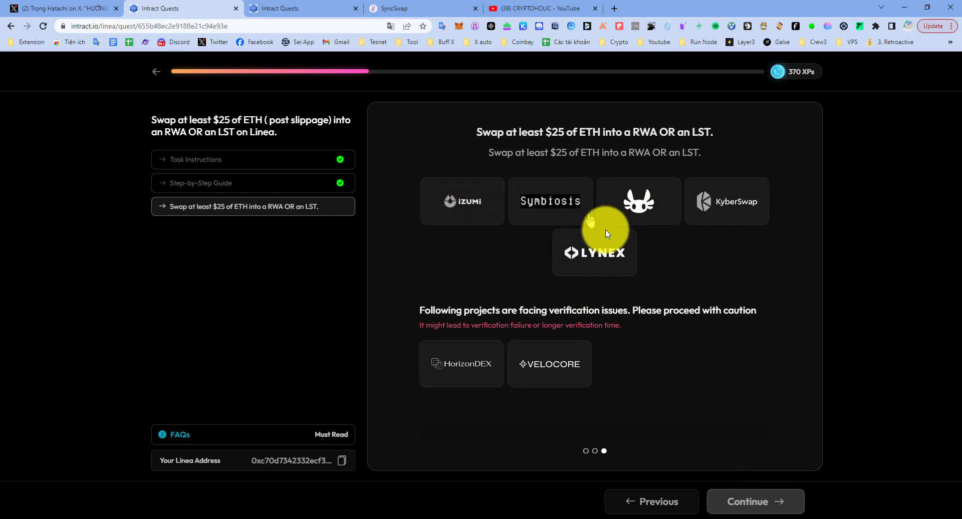
click(479, 215)
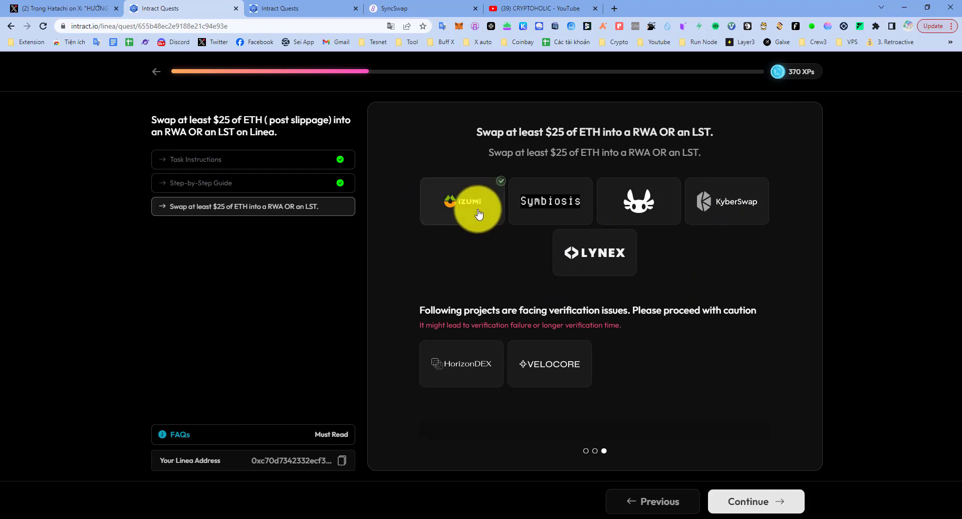
click(755, 501)
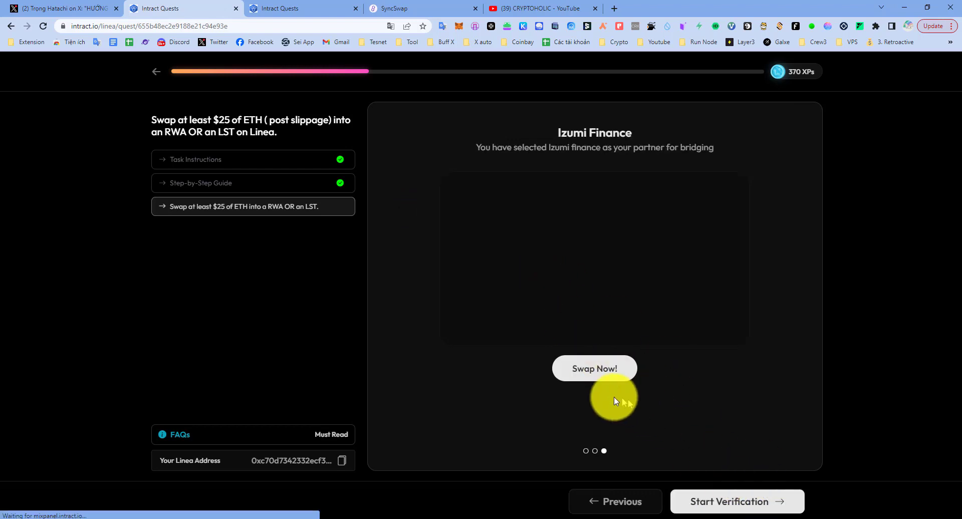
click(594, 371)
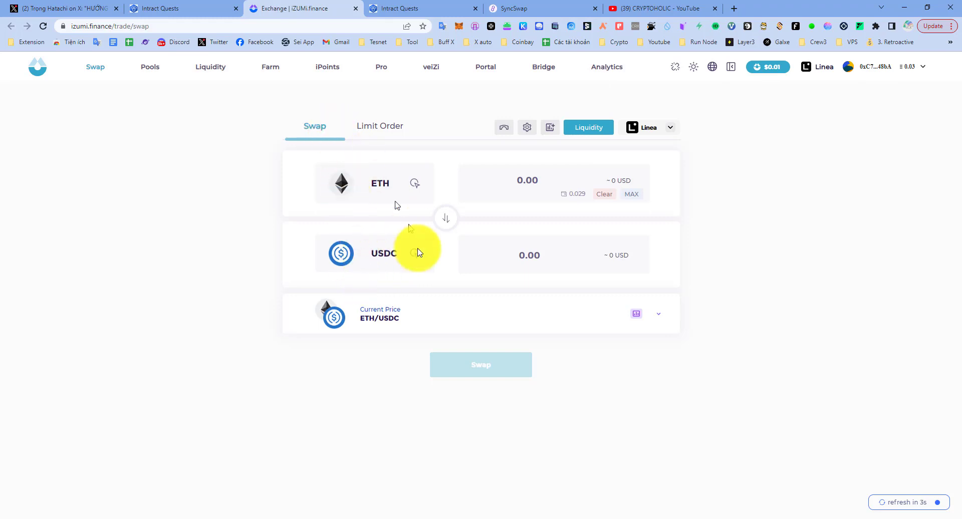
Step: Find wstETH by name in iZUMi's token selector and set it as the token to receive for ETH
click(389, 253)
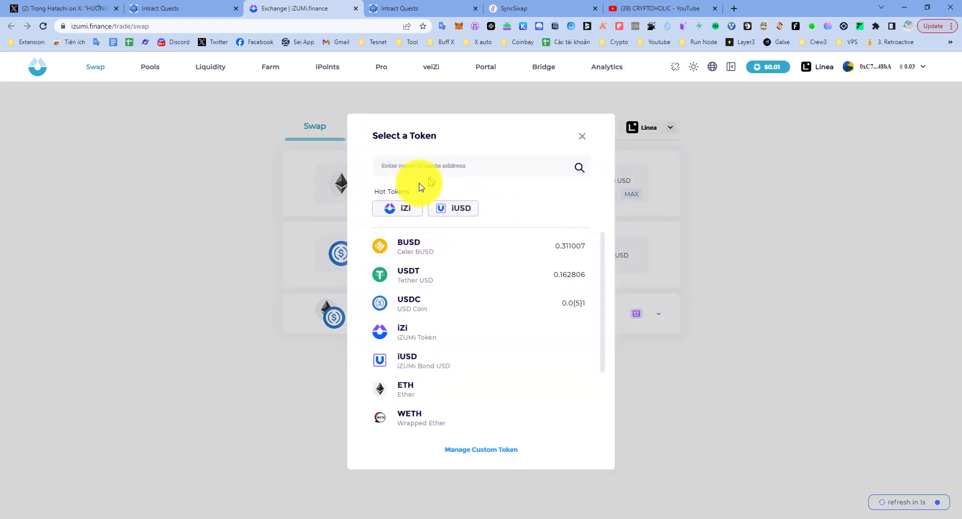
click(397, 166)
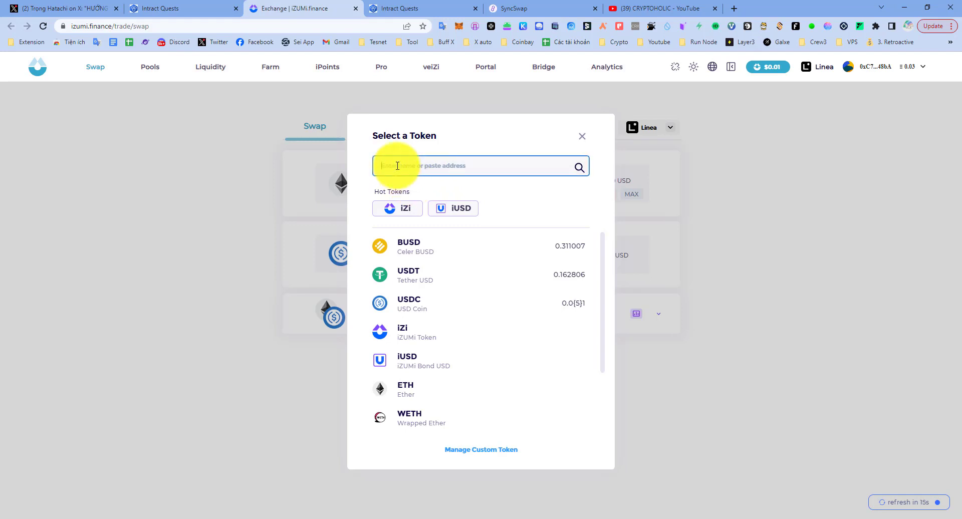
text(wstETH)
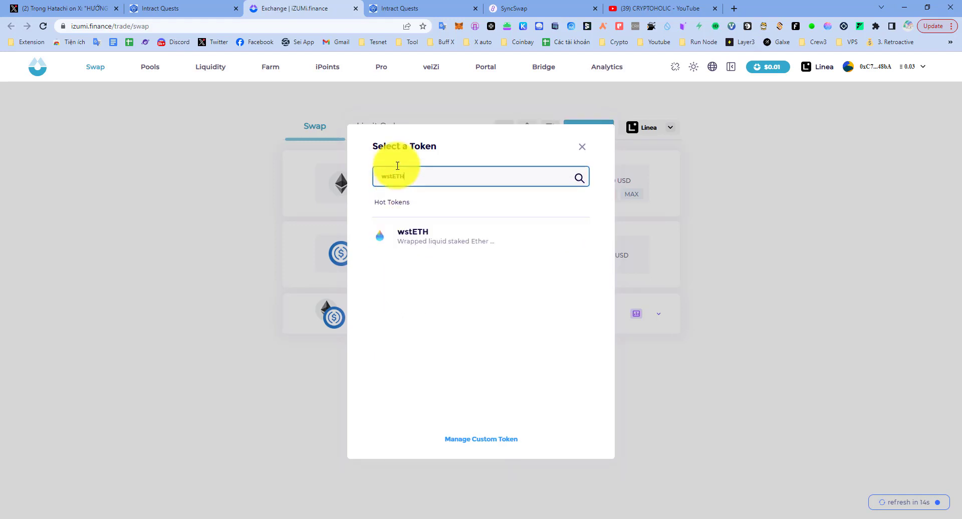
click(434, 244)
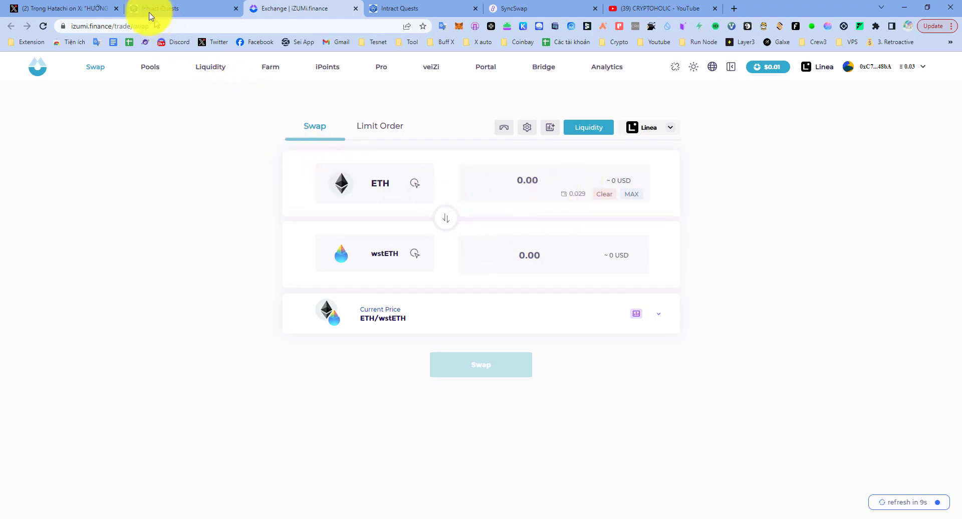
Step: Recheck the $25 requirement in the quest and the X post, and open CoinGecko's Ethereum page in a new tab
click(135, 7)
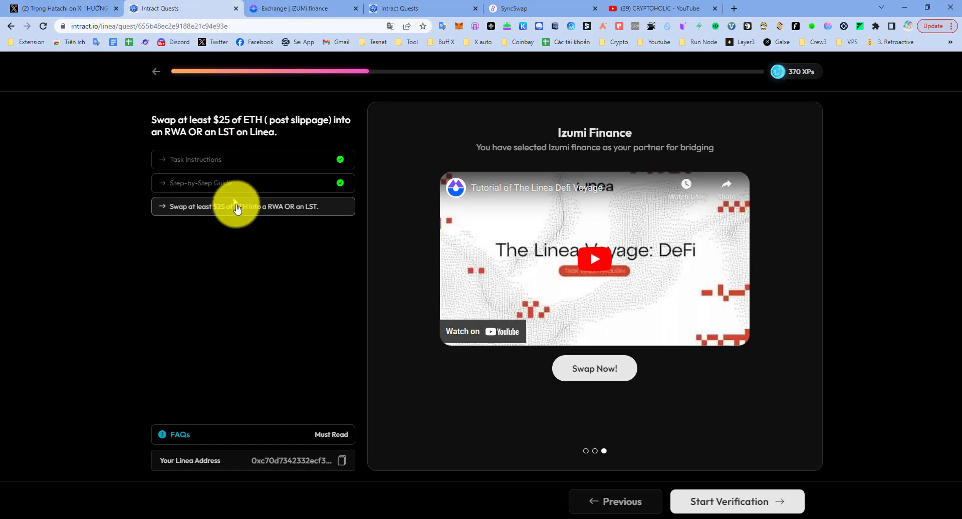
click(80, 7)
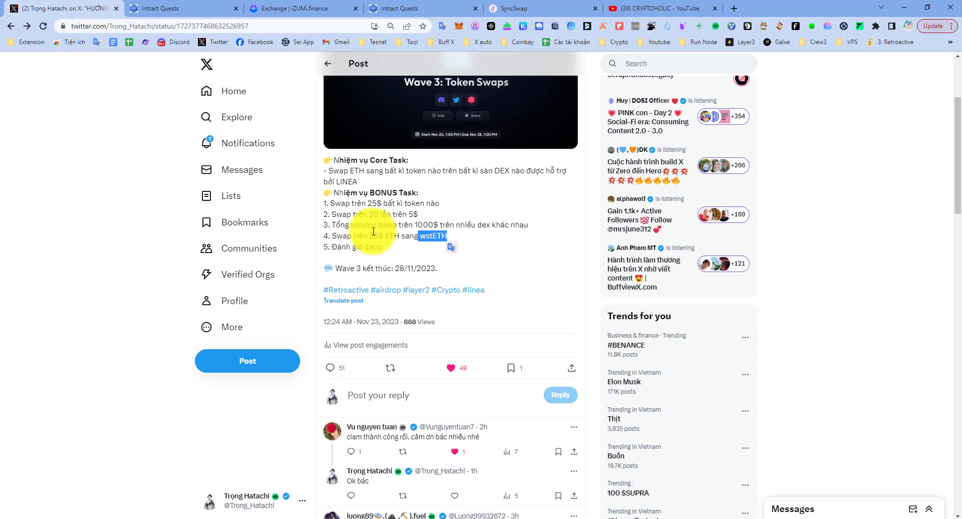
click(735, 8)
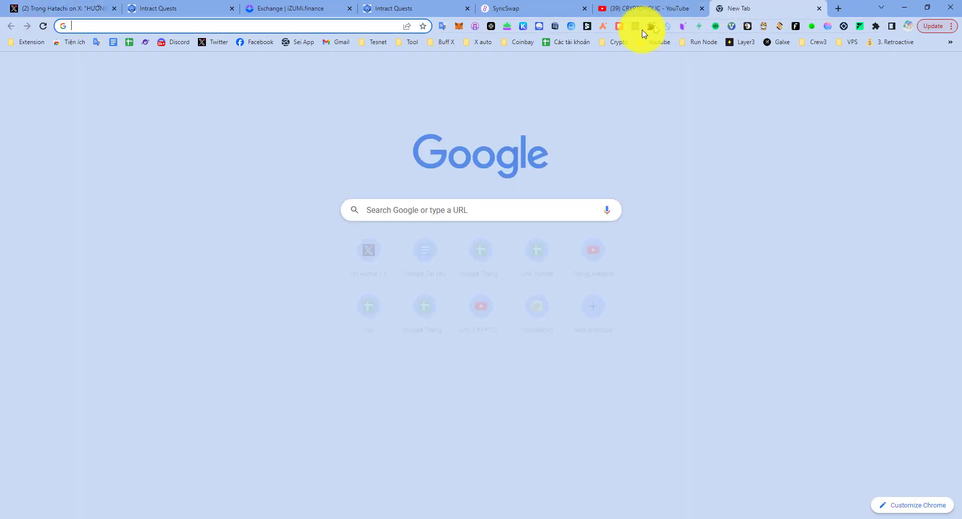
click(613, 42)
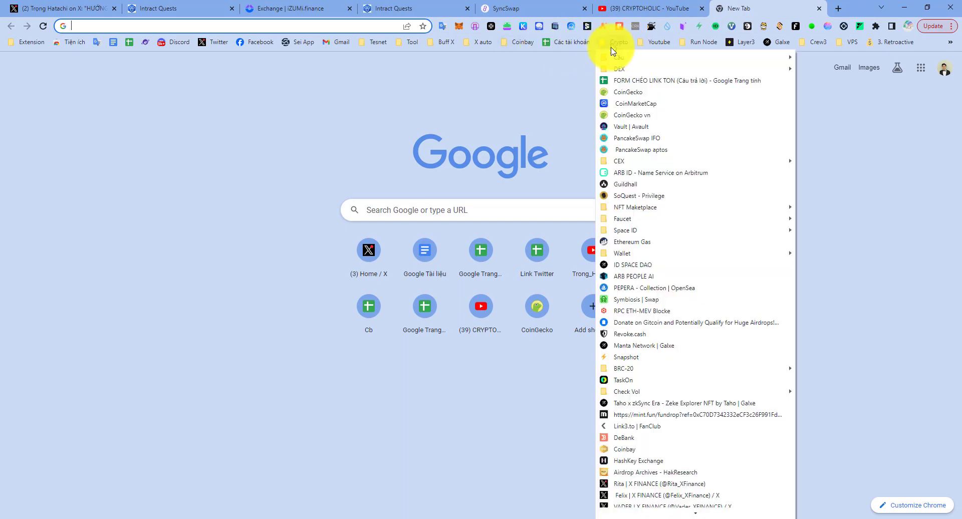
click(627, 96)
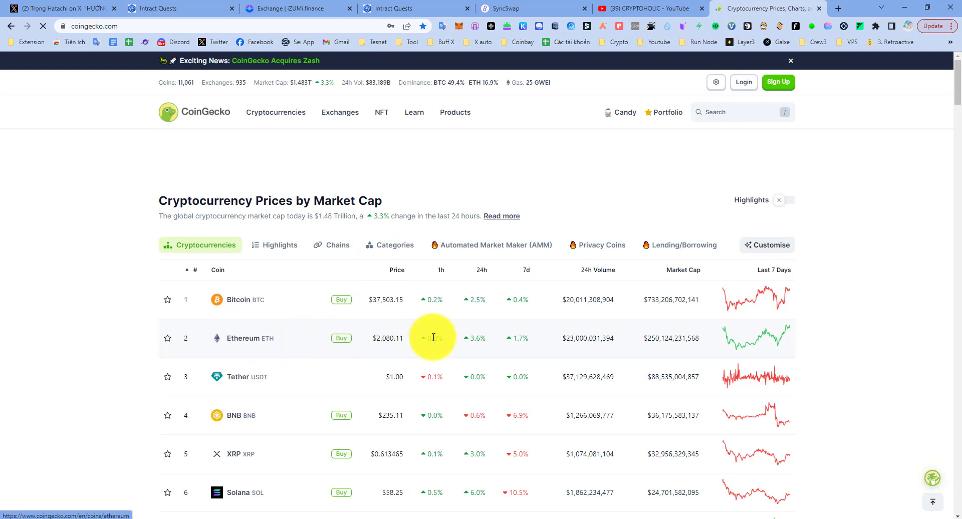
click(412, 331)
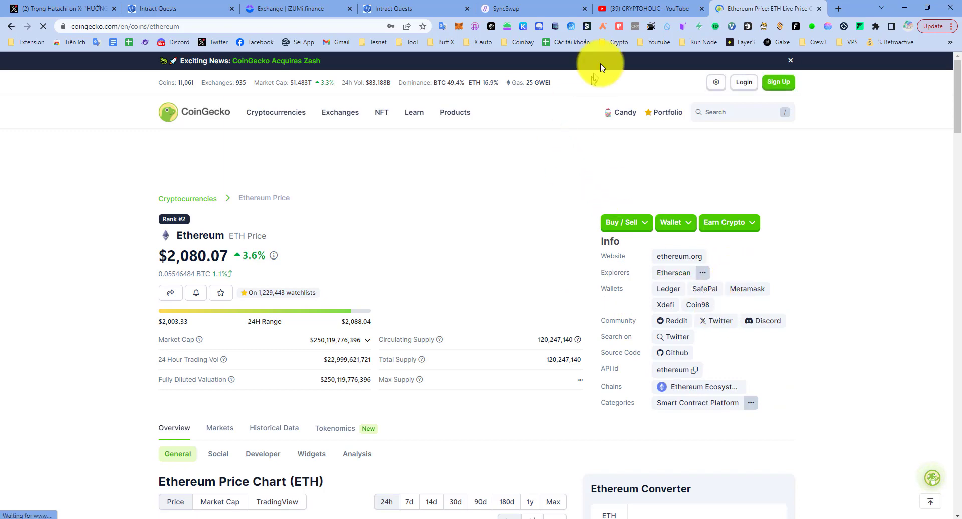
Step: Check the ETH balance on Intract's swap page, then convert 30 USD to ETH in CoinGecko's converter and select 0.0144 from the result
click(405, 5)
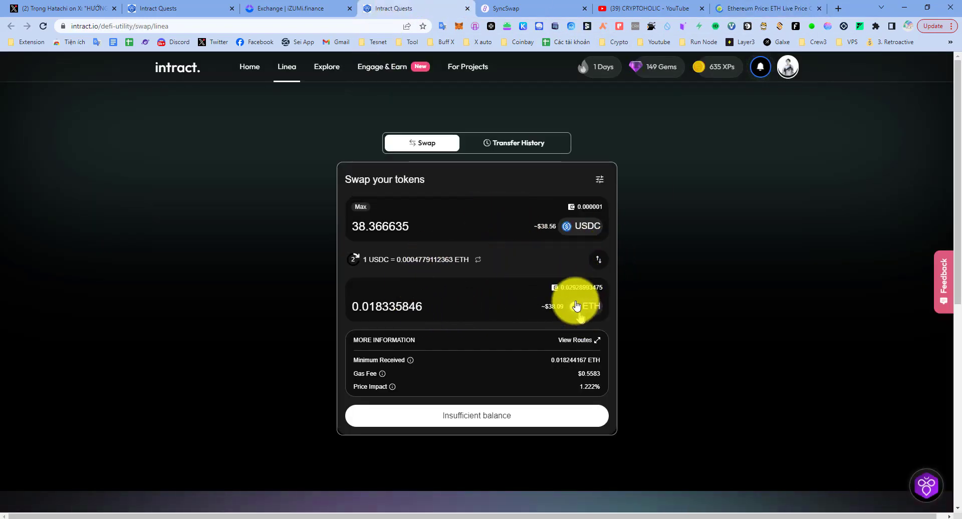
click(735, 3)
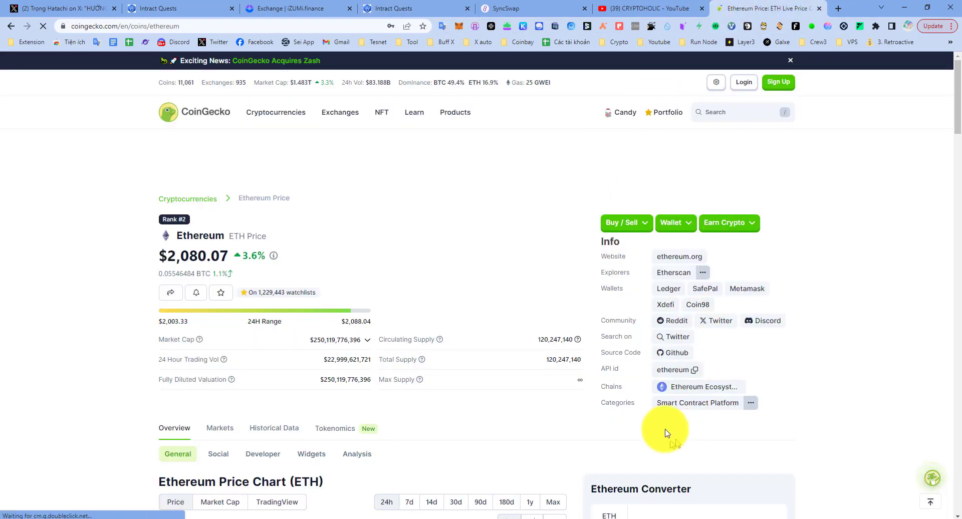
scroll(665, 425, down, 5)
click(655, 243)
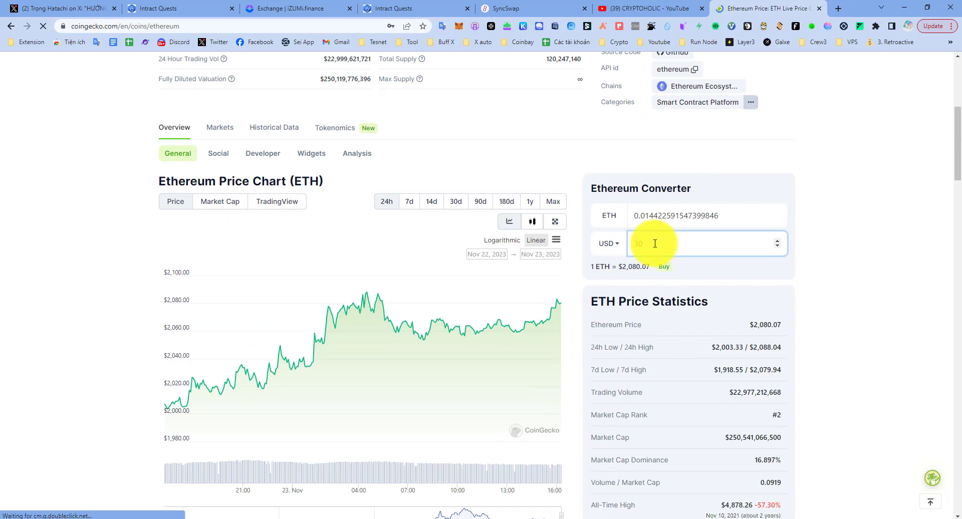
click(648, 209)
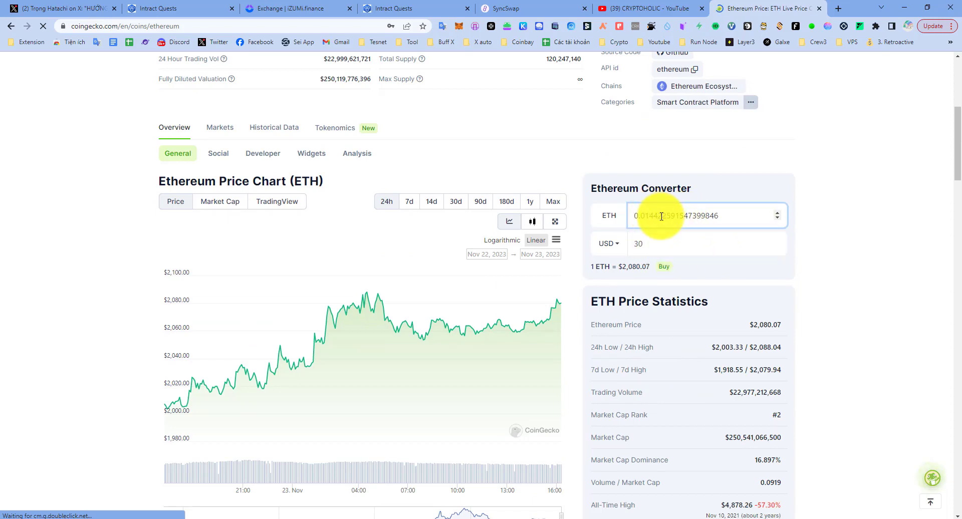
drag(644, 213, 625, 215)
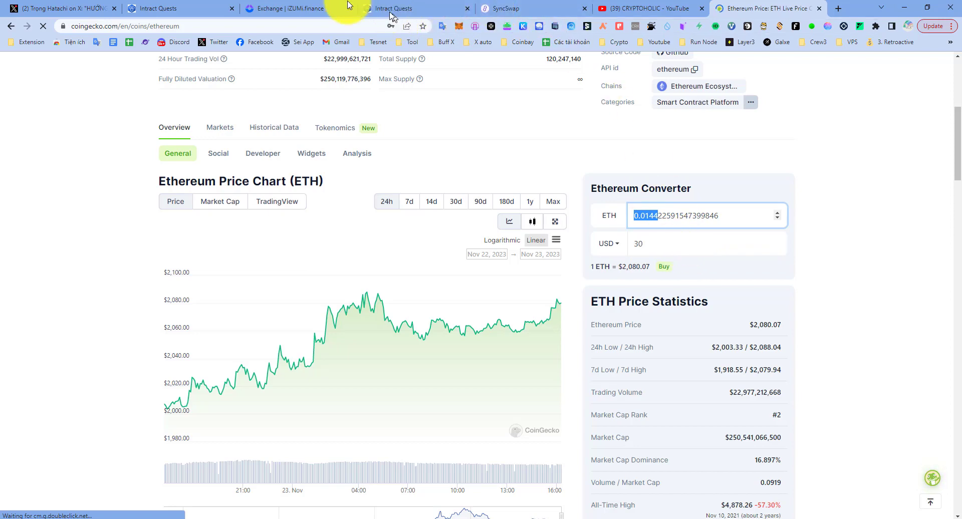
Step: Set the amount of ETH to swap on iZUMi to 0.0144, and check the slippage tolerance in the transaction settings
click(308, 8)
click(556, 264)
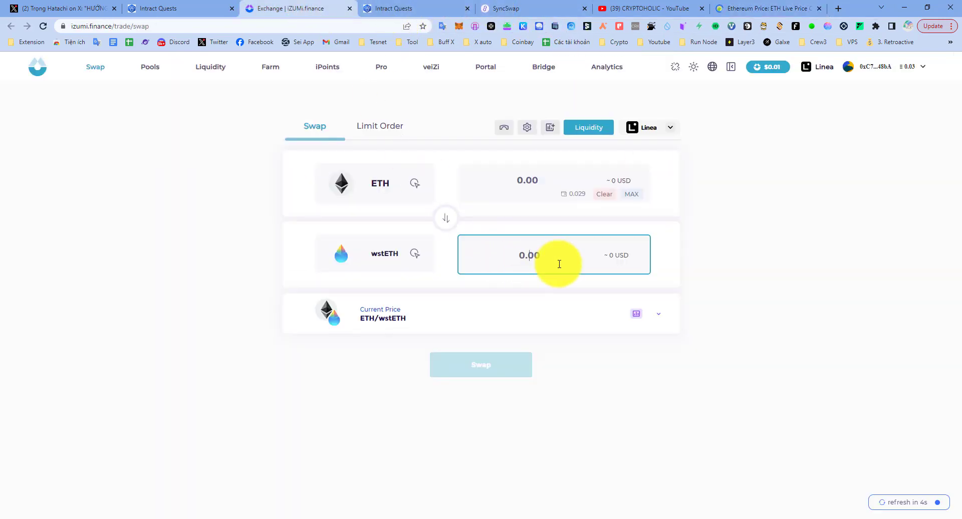
click(524, 178)
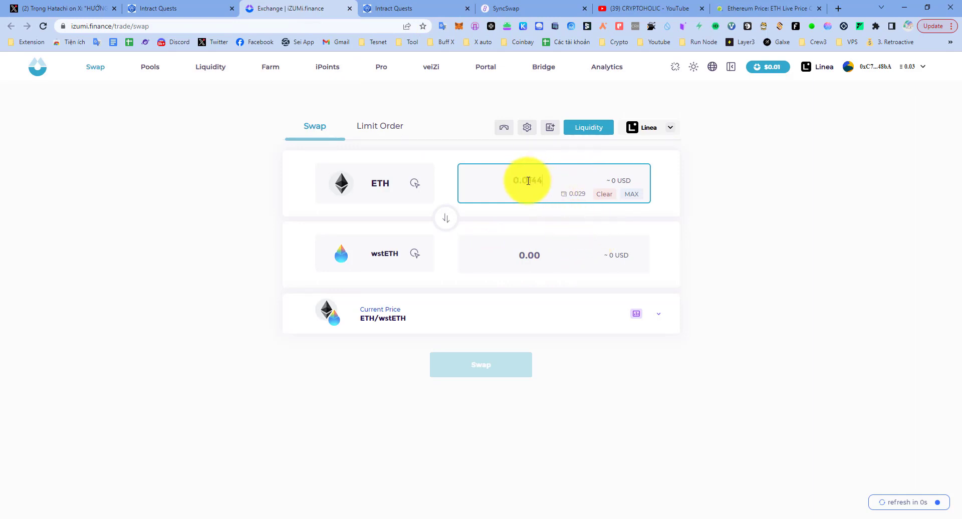
click(721, 188)
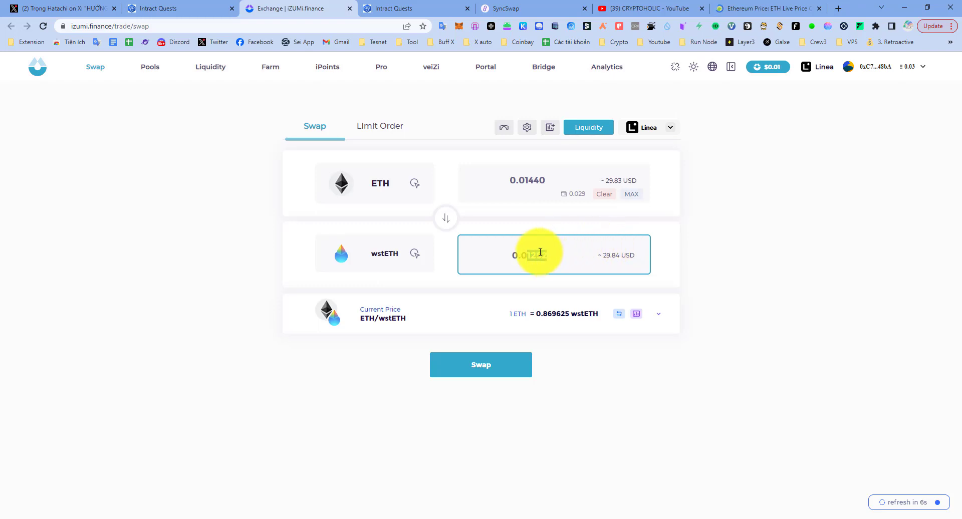
click(644, 236)
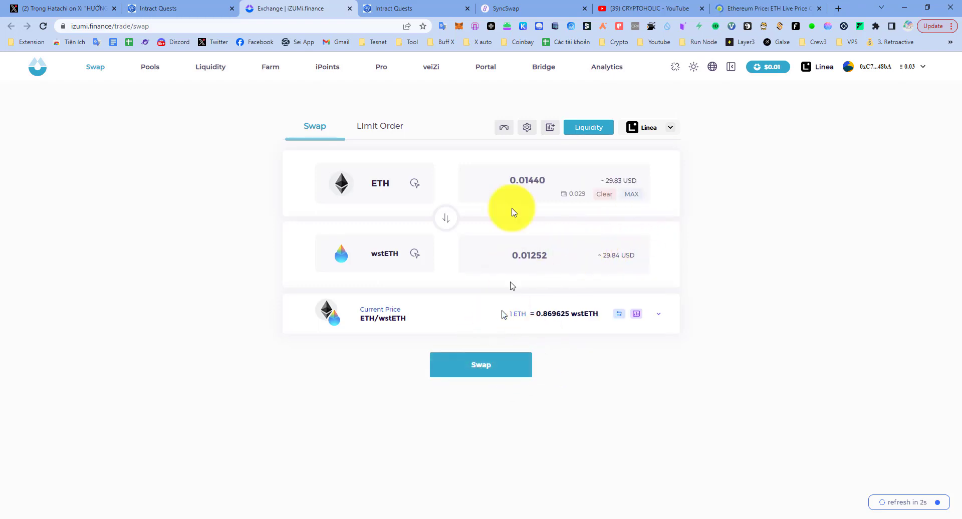
click(527, 128)
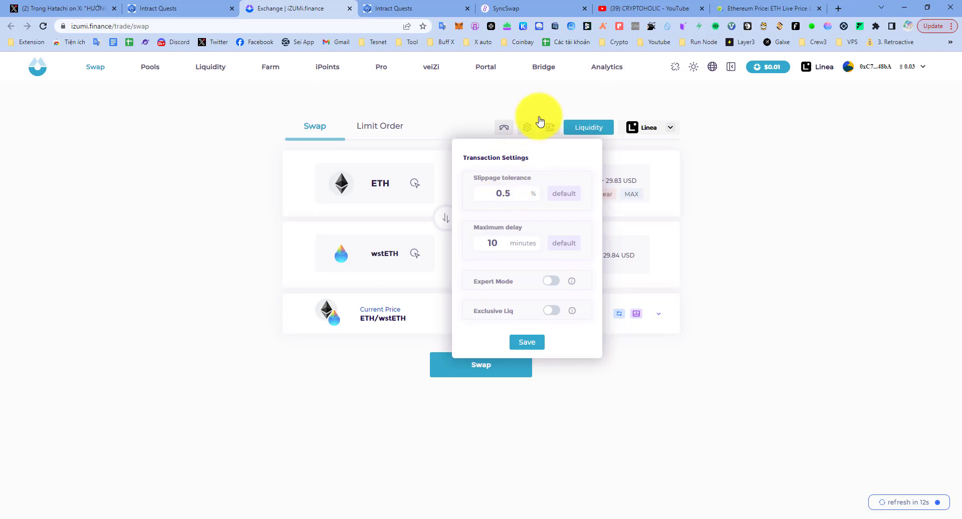
click(524, 95)
Step: Swap the 0.0144 ETH to wstETH, confirm the transaction in MetaMask, and close the swap result notice
click(482, 368)
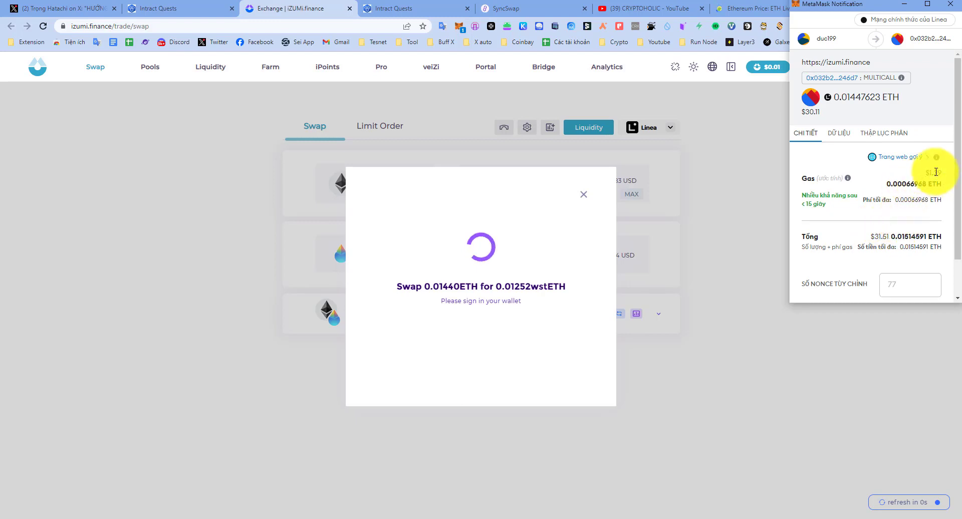
scroll(919, 226, down, 2)
click(907, 284)
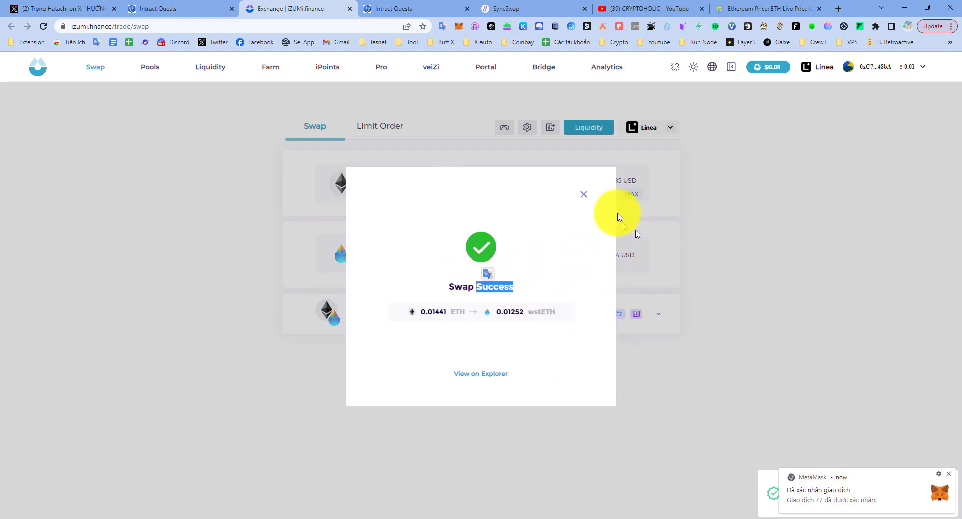
click(584, 194)
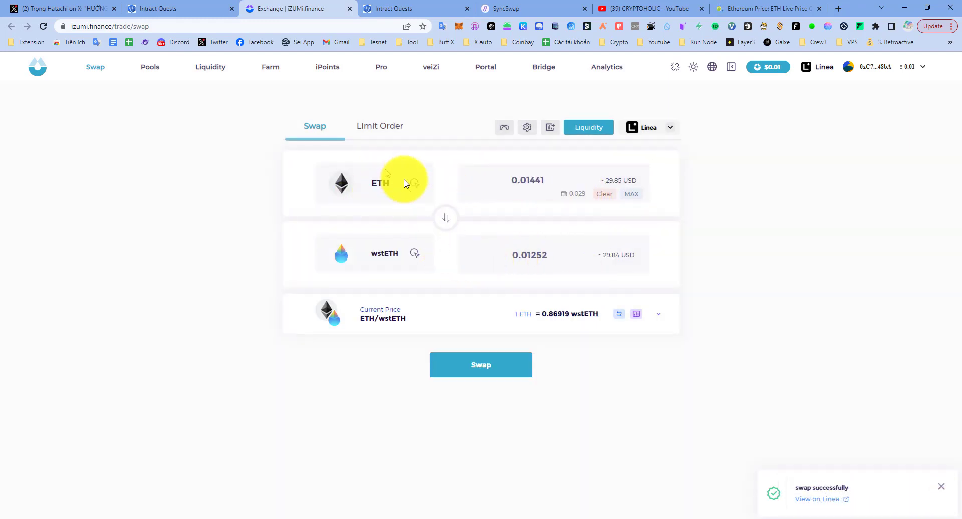
Step: Reverse the iZUMi swap direction to wstETH into ETH, and start verification of the $25 ETH swap task on Intract, accepting the requirements
click(446, 220)
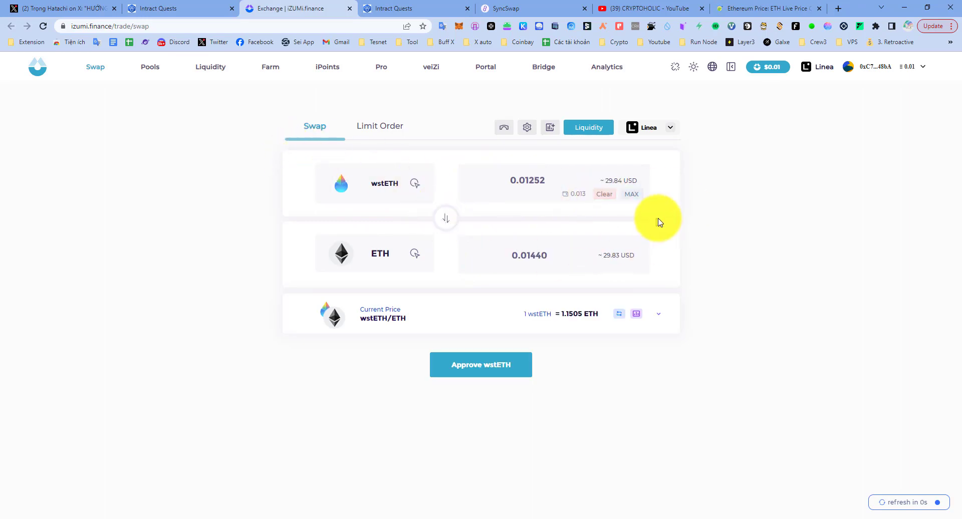
click(182, 8)
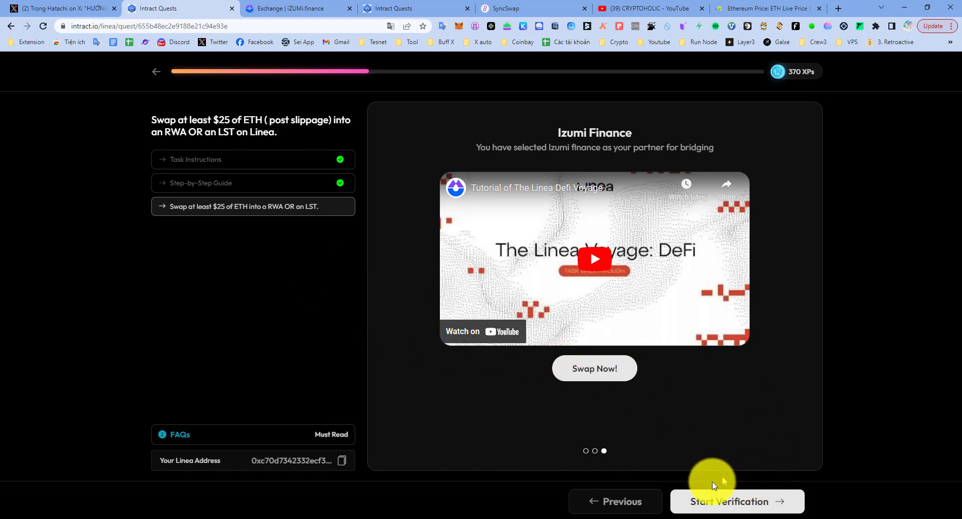
click(735, 500)
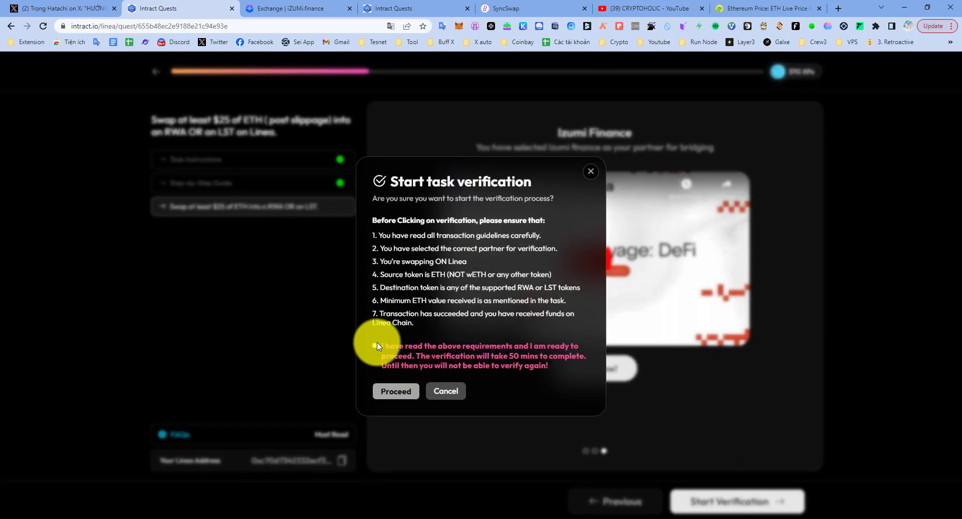
click(376, 346)
click(395, 390)
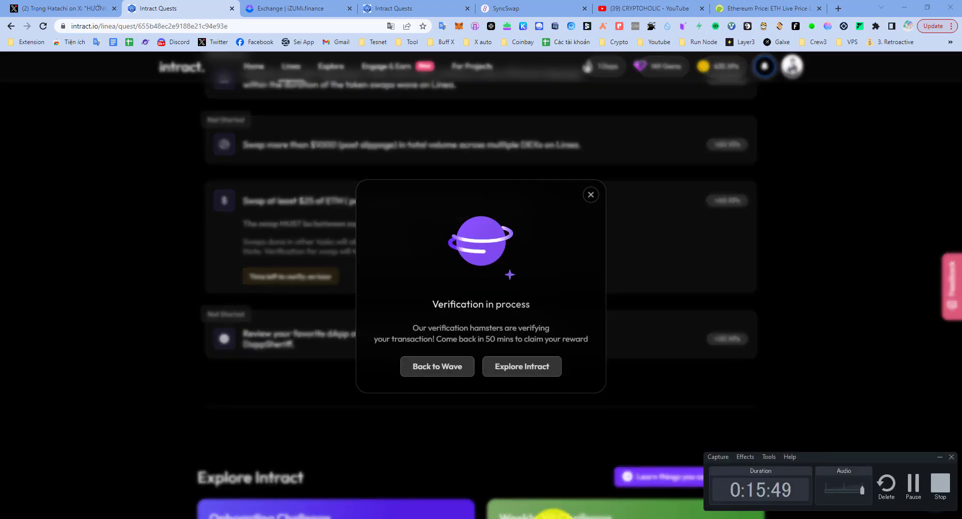
Step: Read the notice about the verification waiting time and return to the wave's task list
triple_click(481, 338)
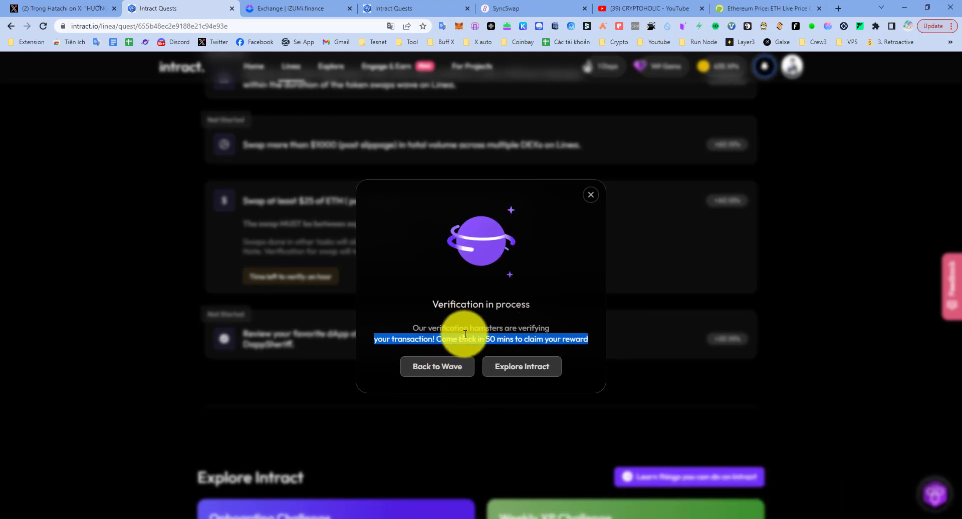
click(479, 327)
triple_click(479, 326)
click(452, 337)
triple_click(454, 338)
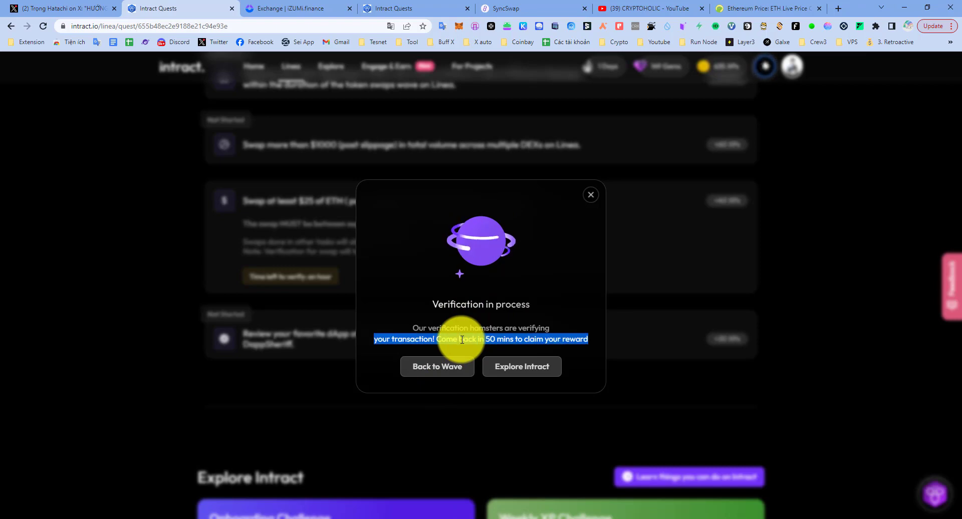
click(426, 365)
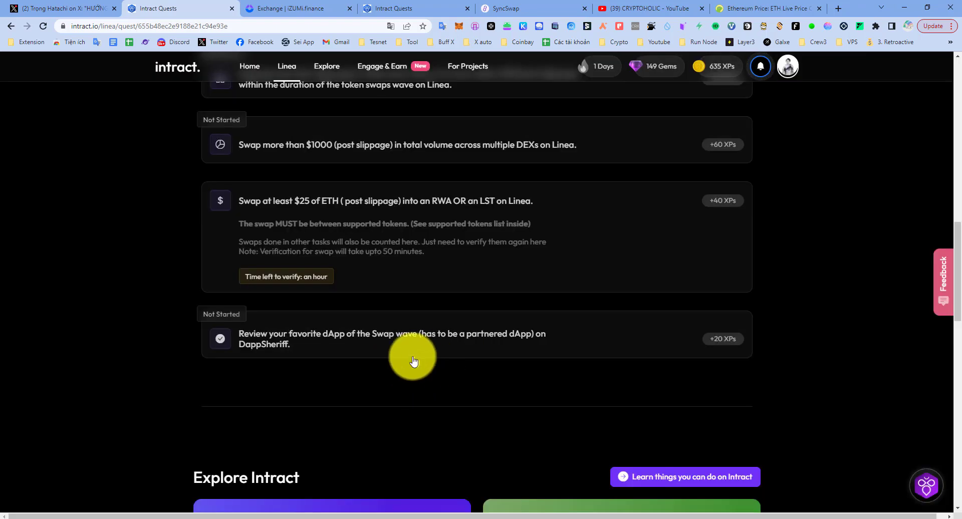
Step: Look over the wave's bonus tasks, expanding the DappSheriff review task and comparing it with the task list in the X post
scroll(412, 360, down, 6)
scroll(408, 355, up, 9)
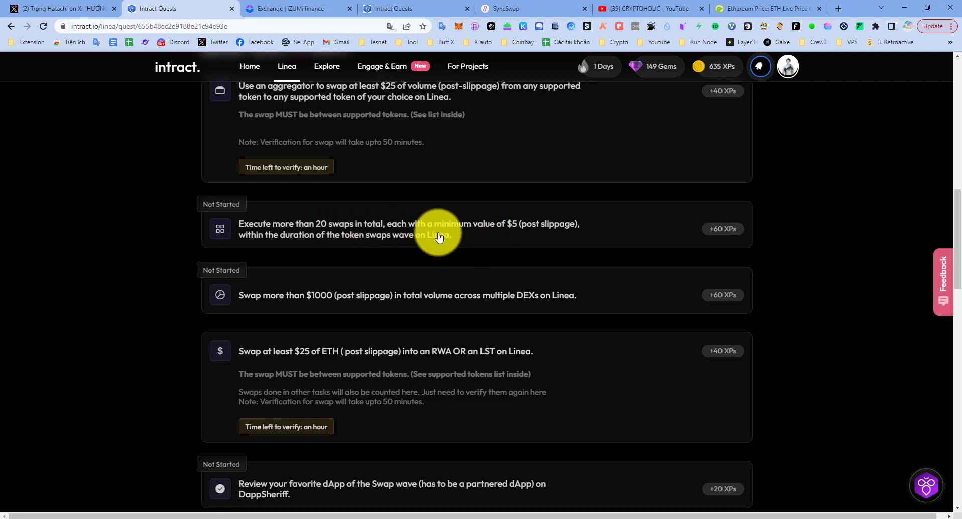
scroll(397, 301, down, 3)
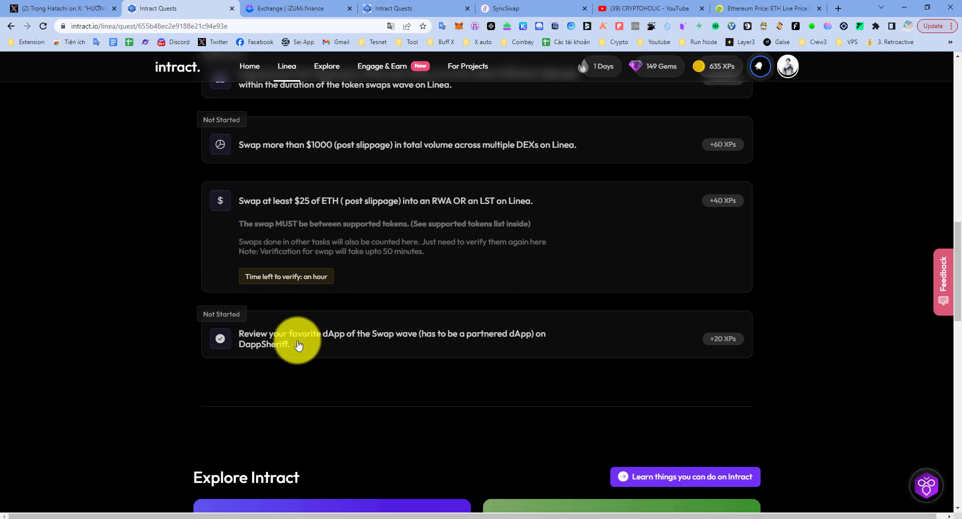
click(314, 338)
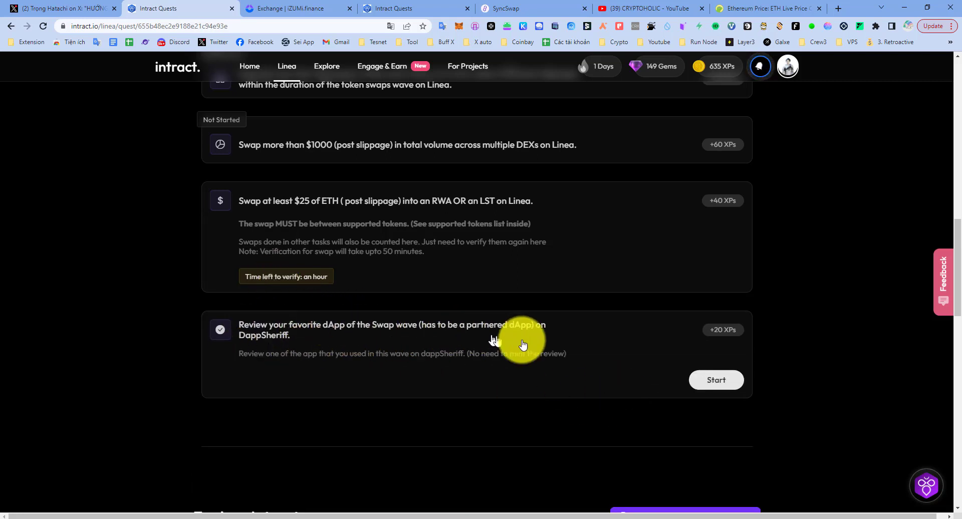
click(60, 8)
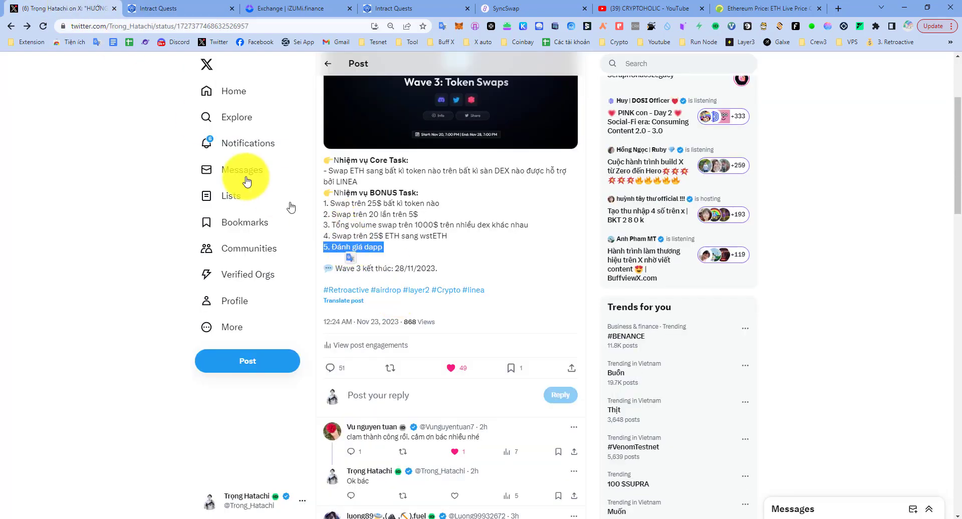
click(190, 9)
Step: Start the DappSheriff review task, go through its instructions, and open the DappSheriff site to write a review
click(719, 385)
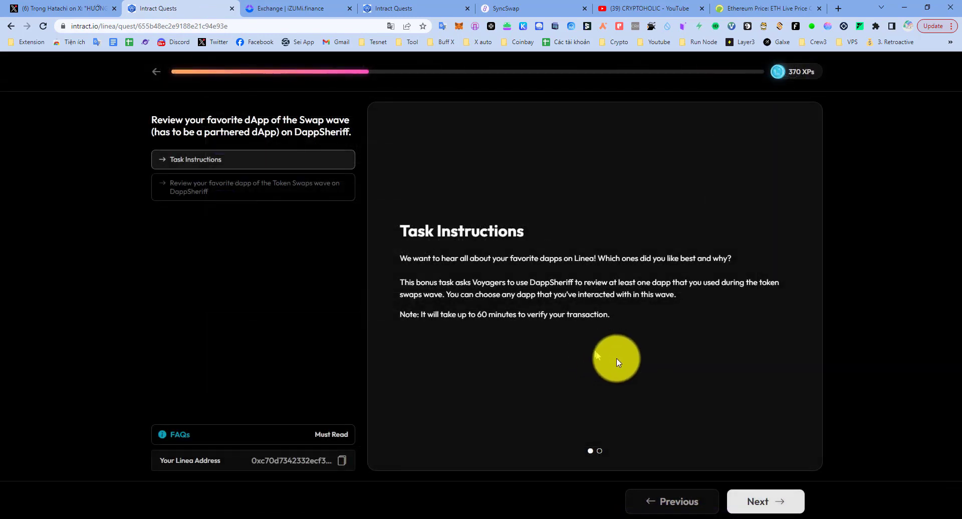
click(782, 504)
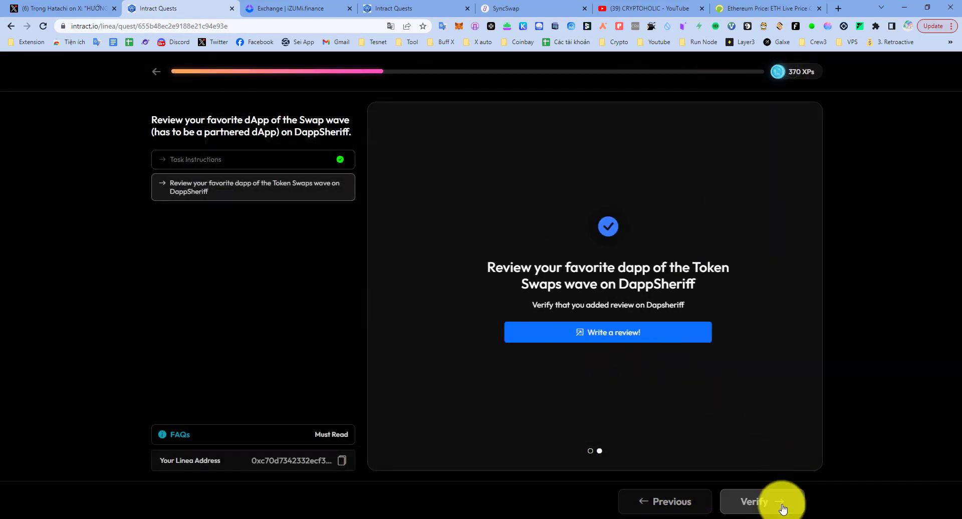
click(612, 337)
click(157, 6)
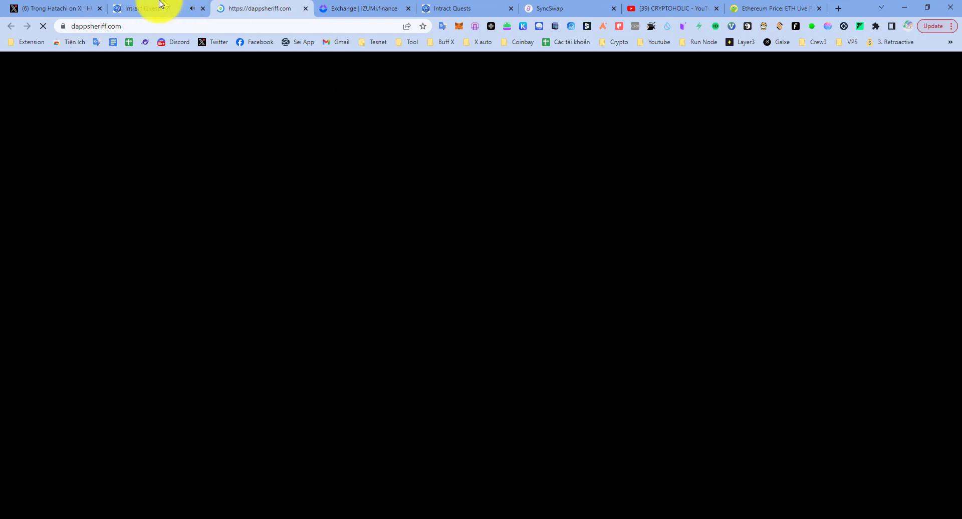
click(262, 11)
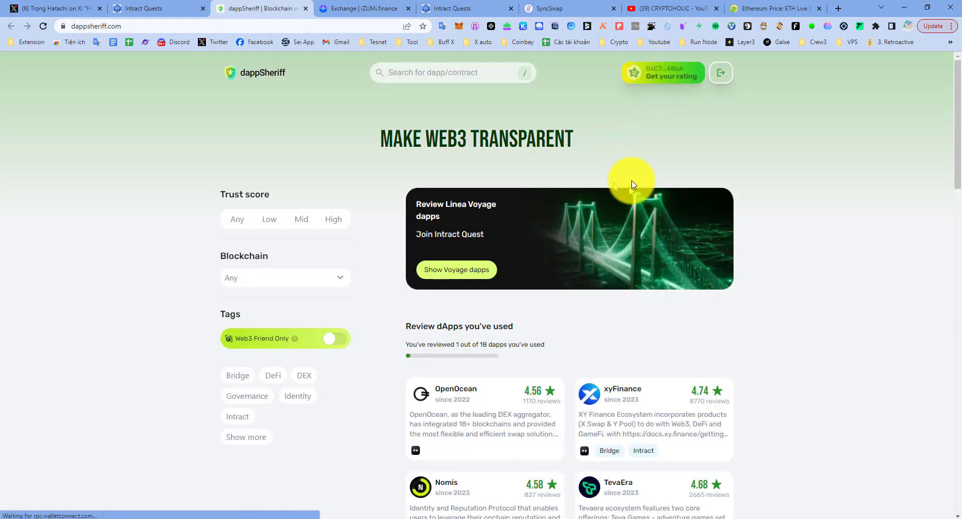
Step: Filter DappSheriff's dapps by the DEX tag, look through the expanded results, and open the izumi page
scroll(501, 301, down, 3)
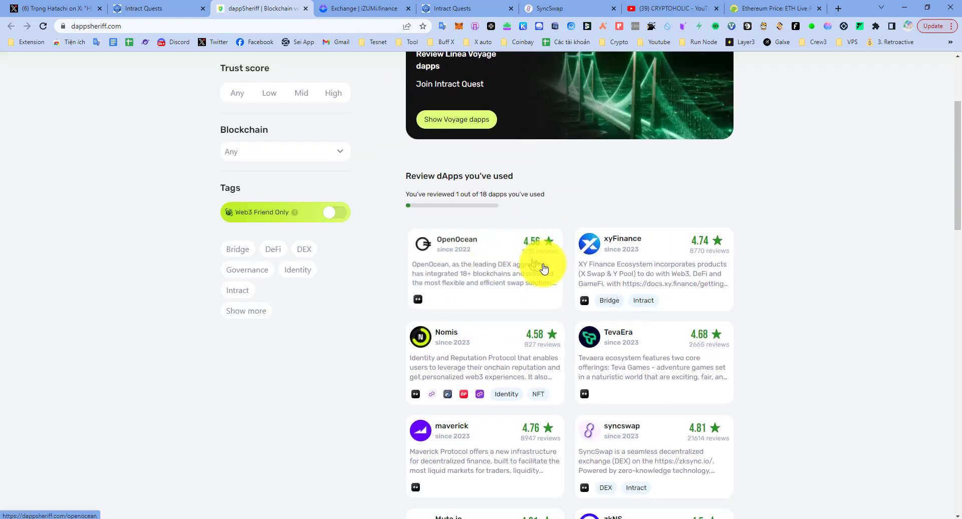
scroll(590, 369, down, 3)
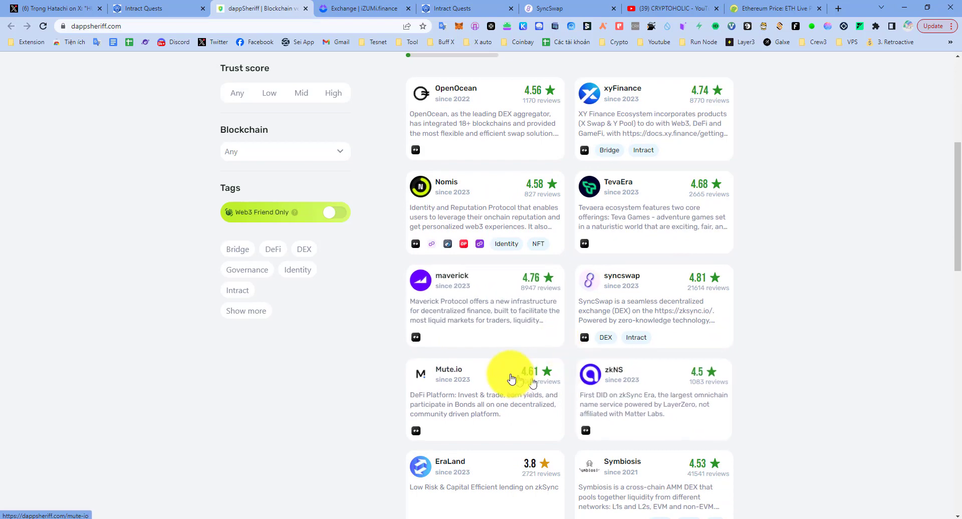
scroll(505, 376, down, 3)
scroll(654, 339, up, 9)
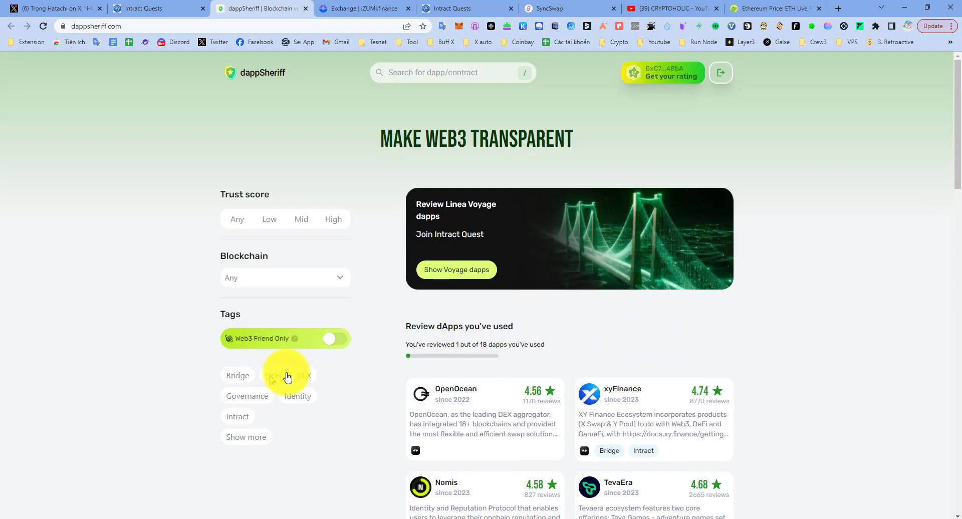
click(311, 379)
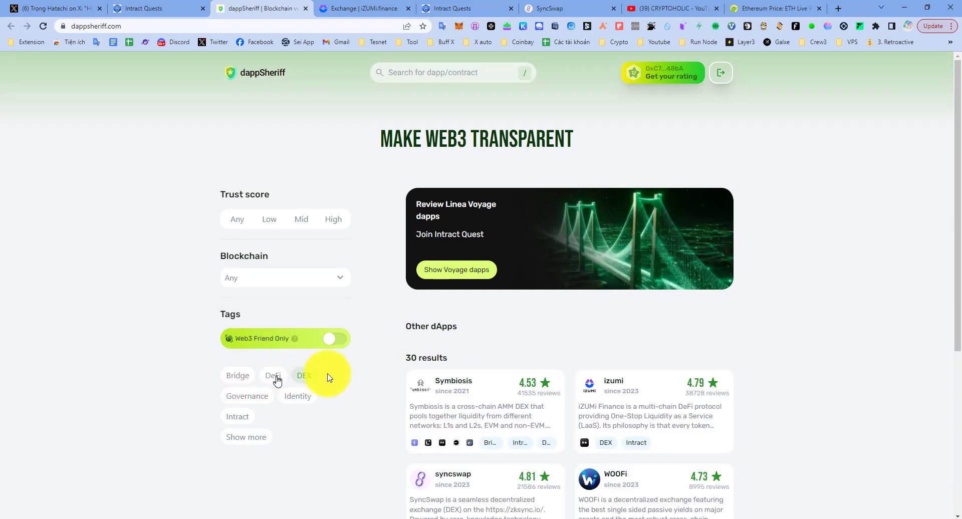
scroll(441, 361, down, 3)
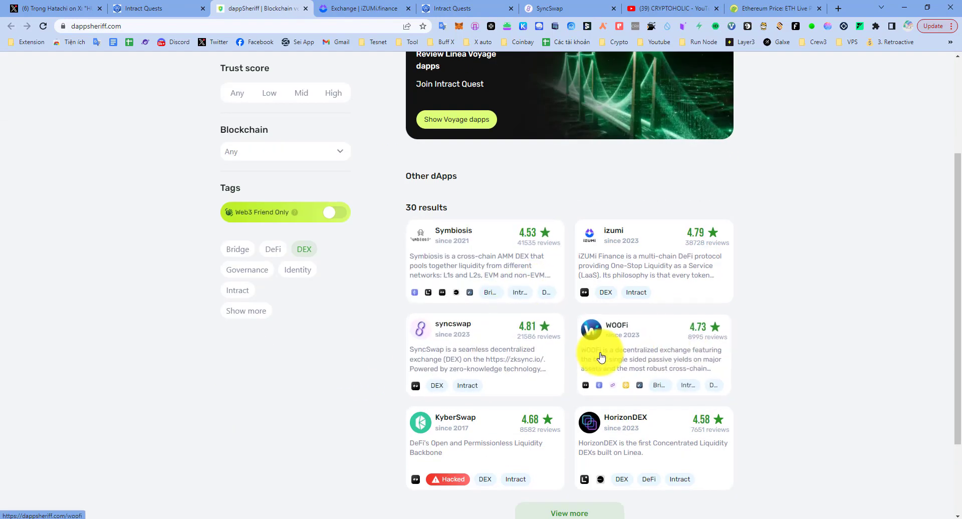
scroll(601, 356, down, 2)
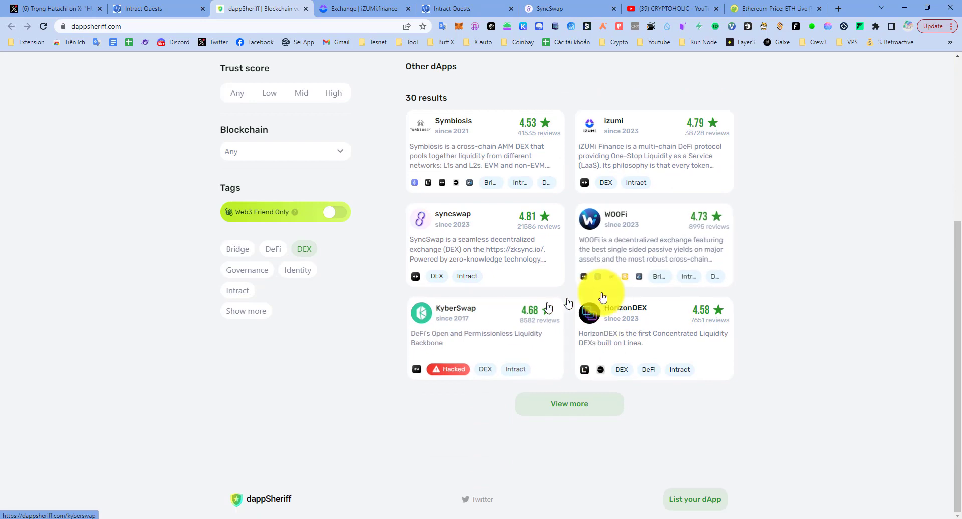
click(577, 403)
scroll(570, 394, down, 5)
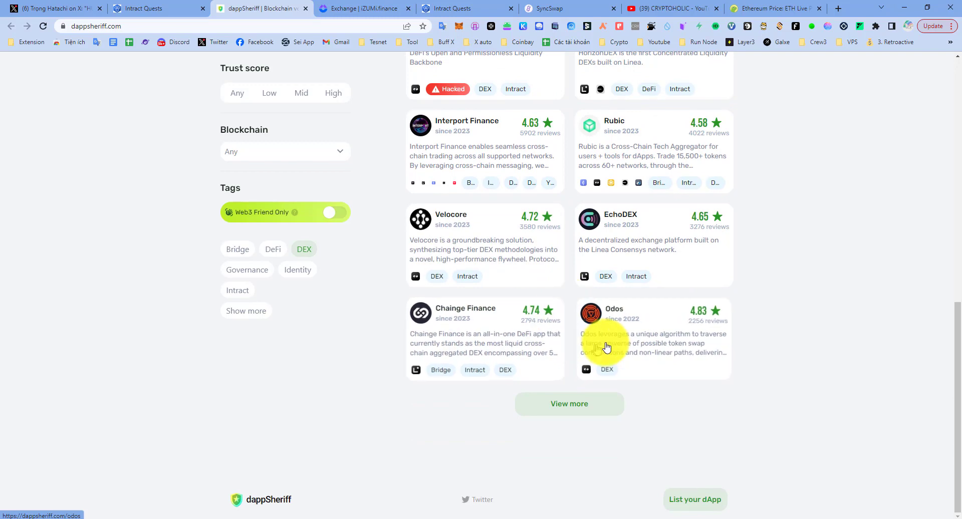
scroll(608, 342, up, 8)
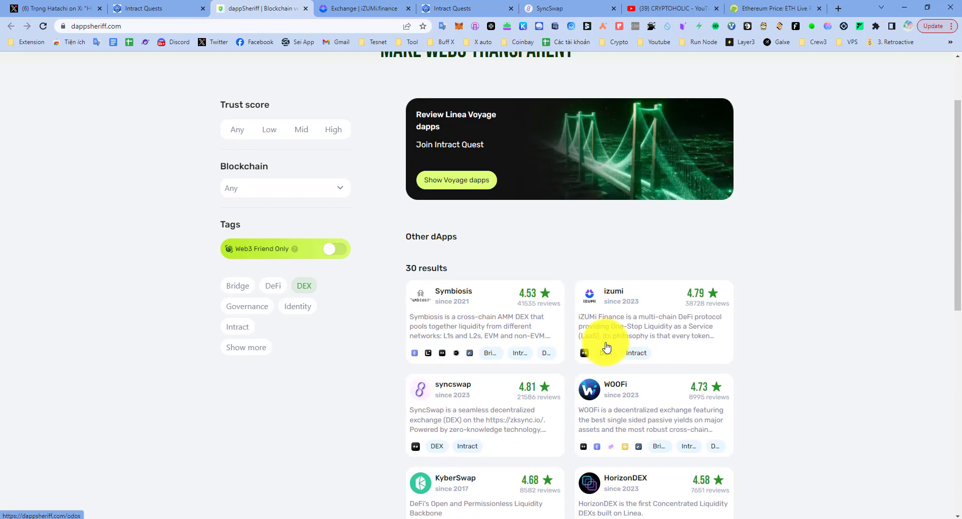
click(658, 313)
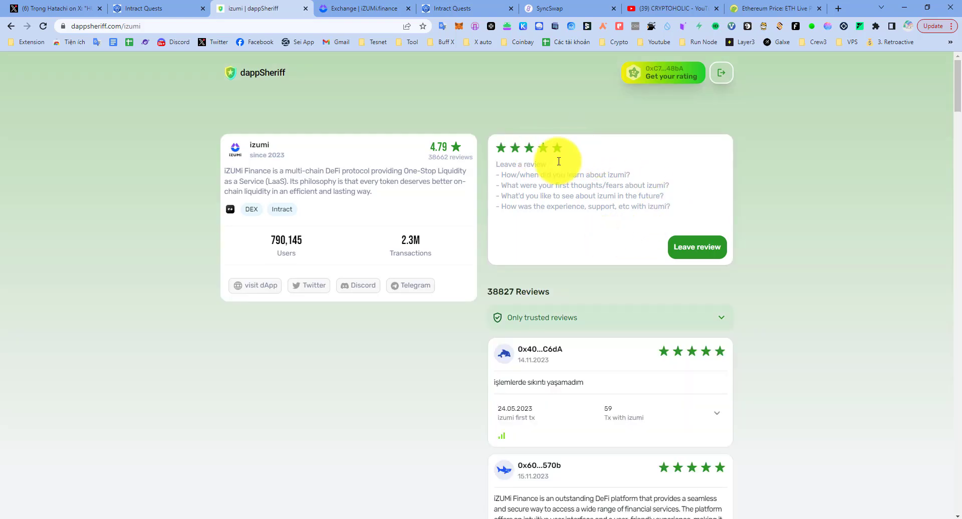
Step: Write "great DEX" as the review text for izumi, try to submit it, and return to editing the text
click(558, 161)
text(great DEX)
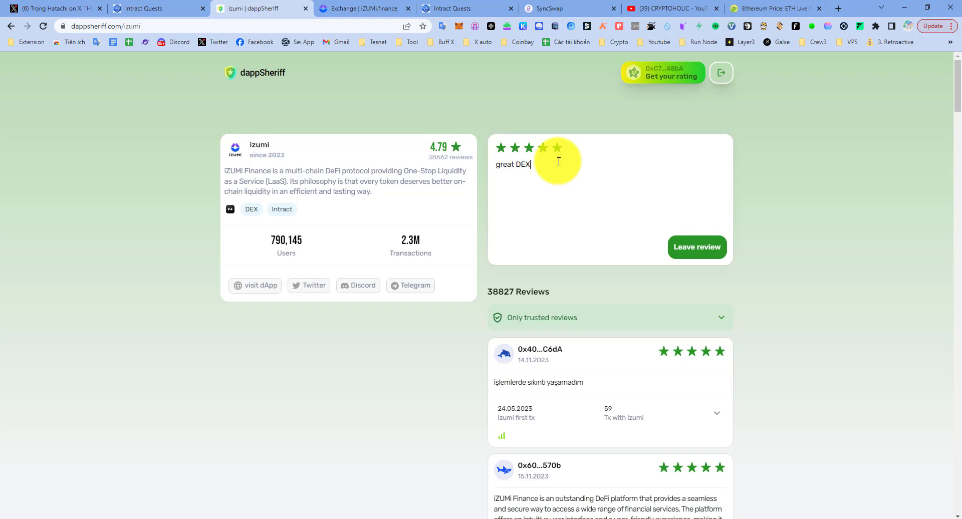
click(711, 247)
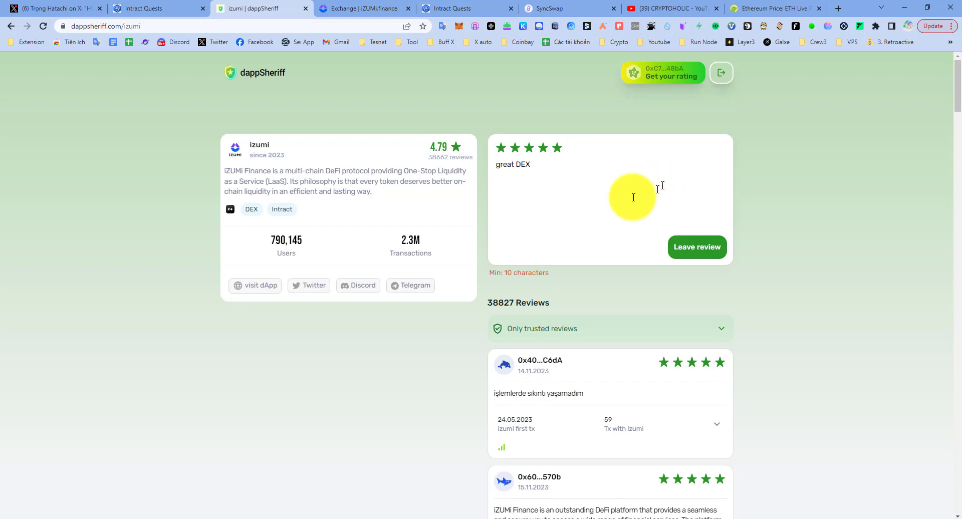
click(551, 173)
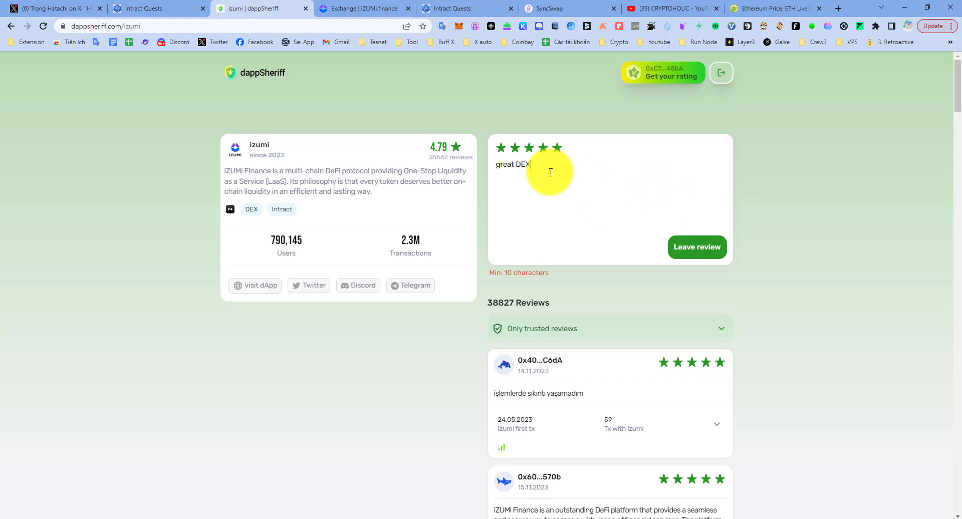